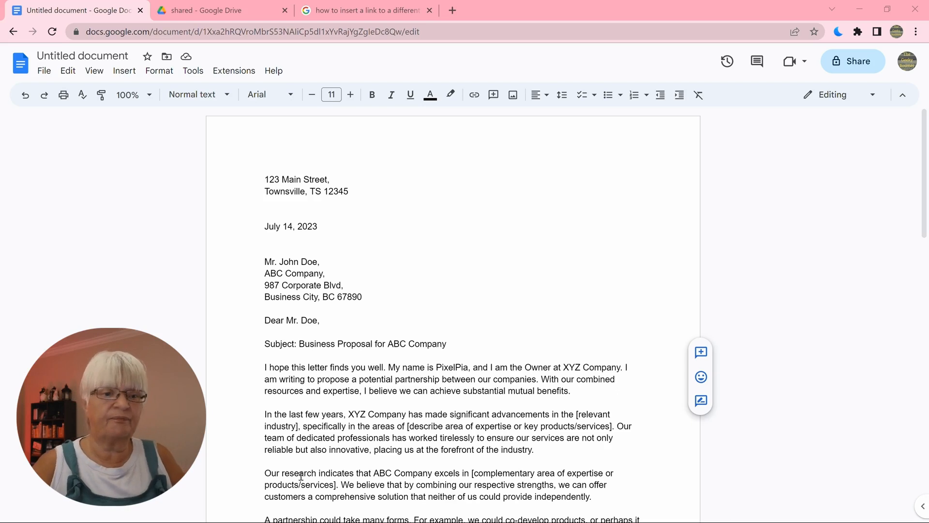
Step: Replace the typed date below the sender's address with a date smart chip set to Jul 19, 2023
drag(262, 179, 398, 195)
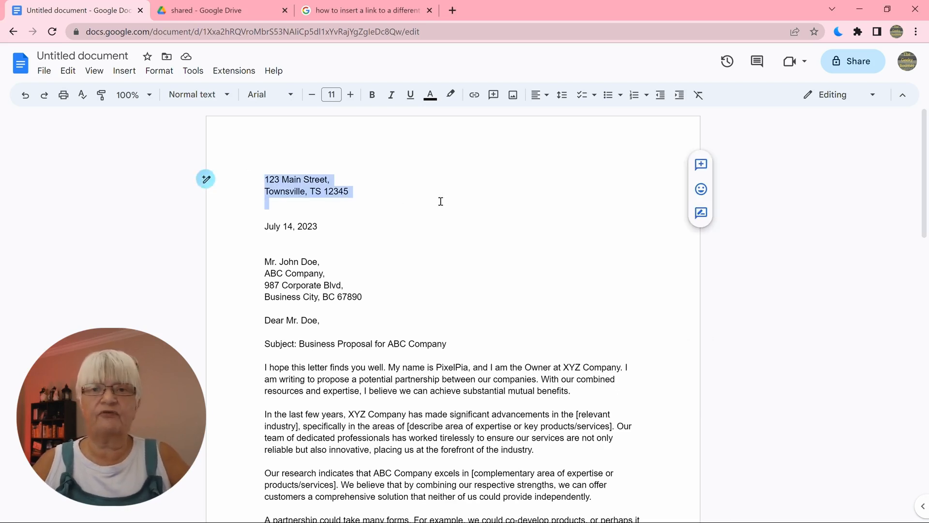
click(269, 207)
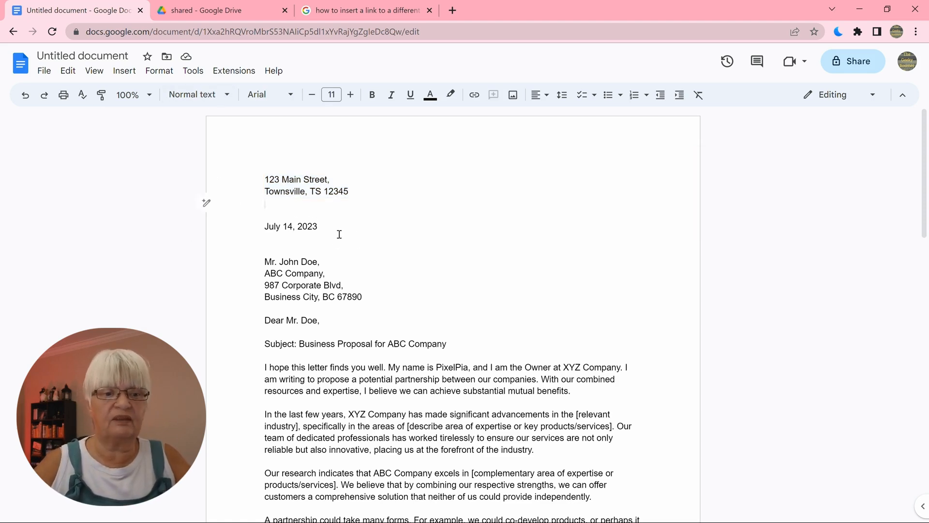
drag(333, 229, 239, 225)
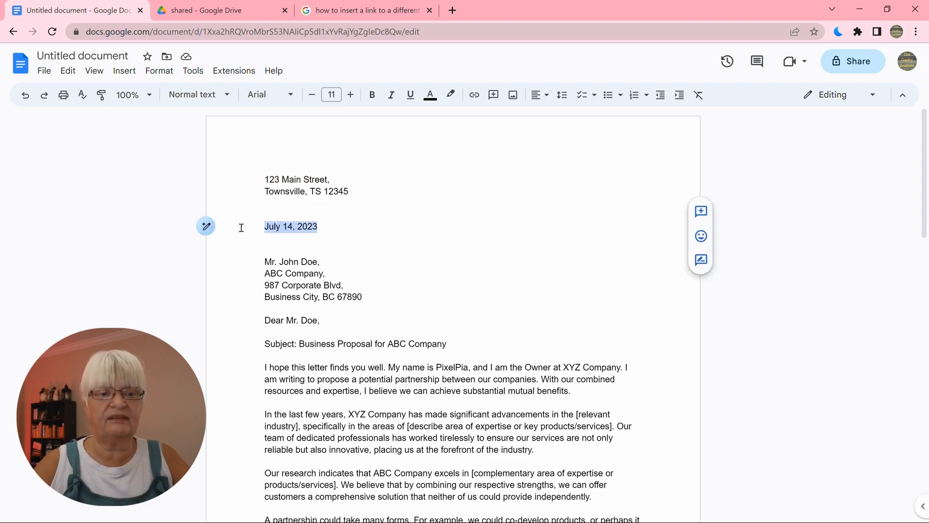
key(BackSpace)
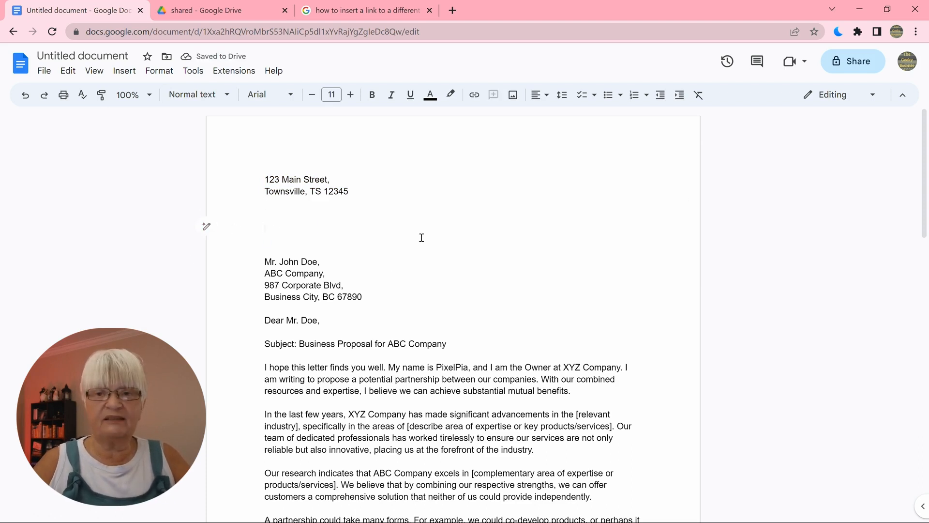
click(130, 73)
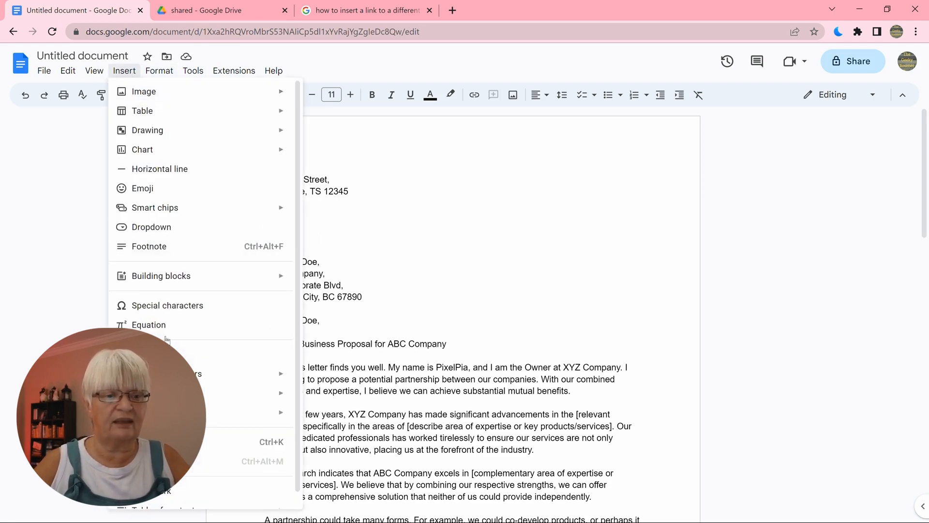
scroll(203, 338, down, 1)
mouse_move(226, 201)
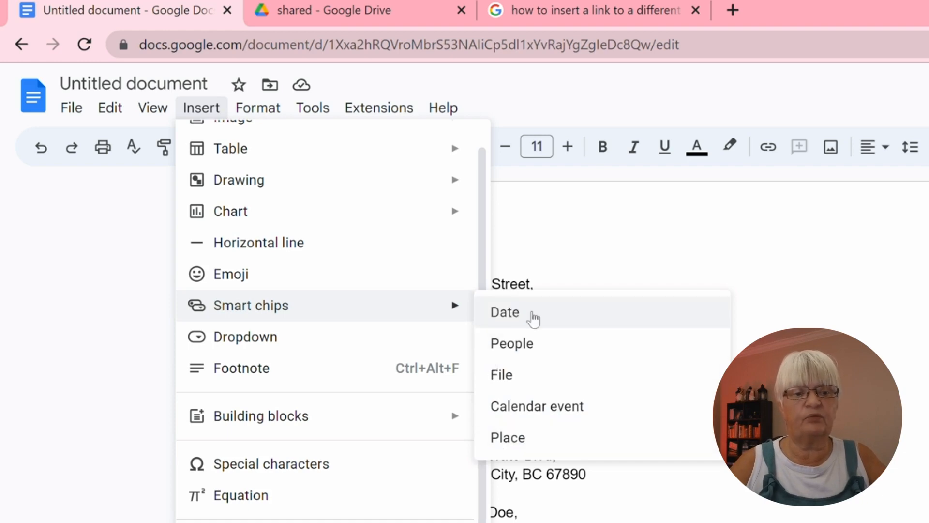
click(586, 320)
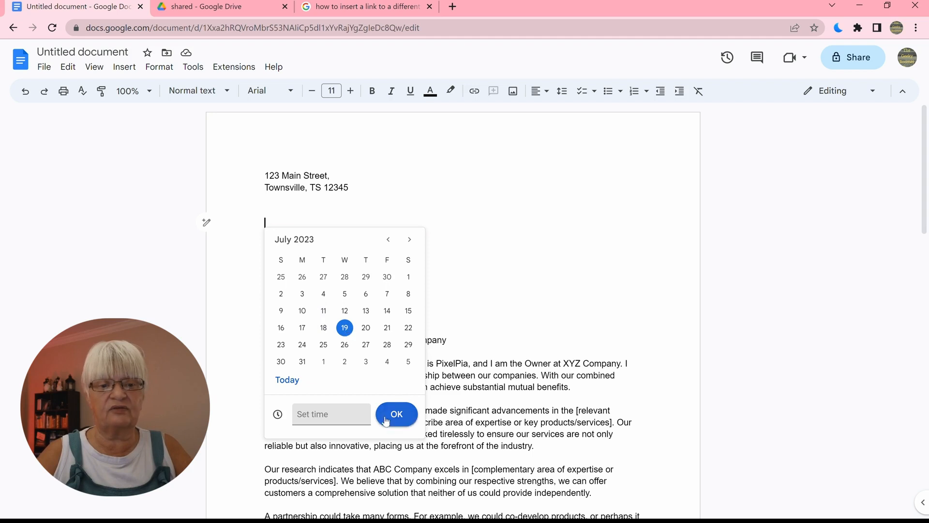
click(406, 415)
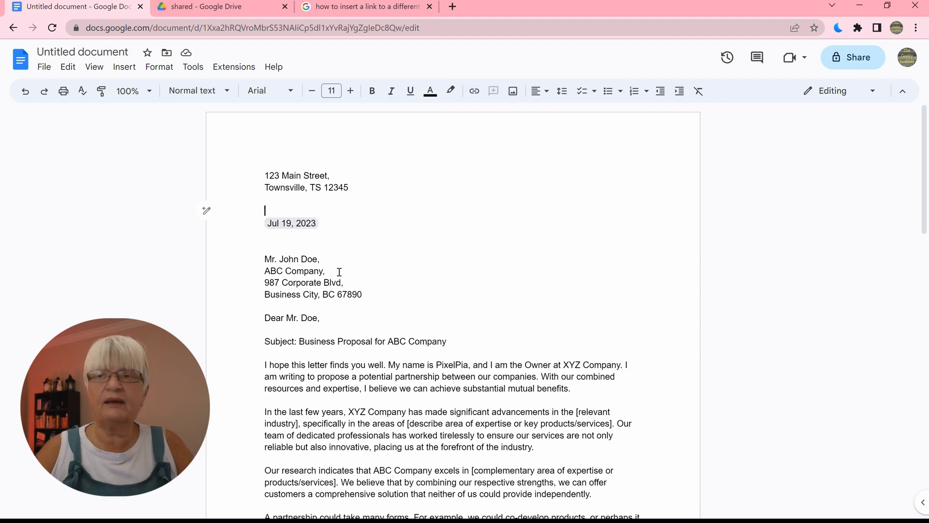
Step: Review the letter's parts in order: recipient address, salutation, subject line, body paragraphs and closing paragraphs
drag(264, 262, 386, 303)
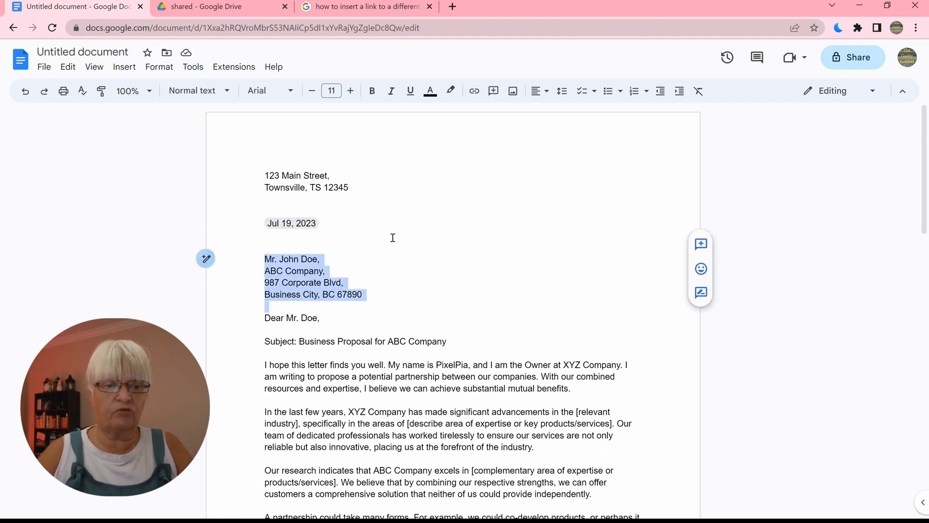
scroll(392, 236, down, 3)
click(336, 199)
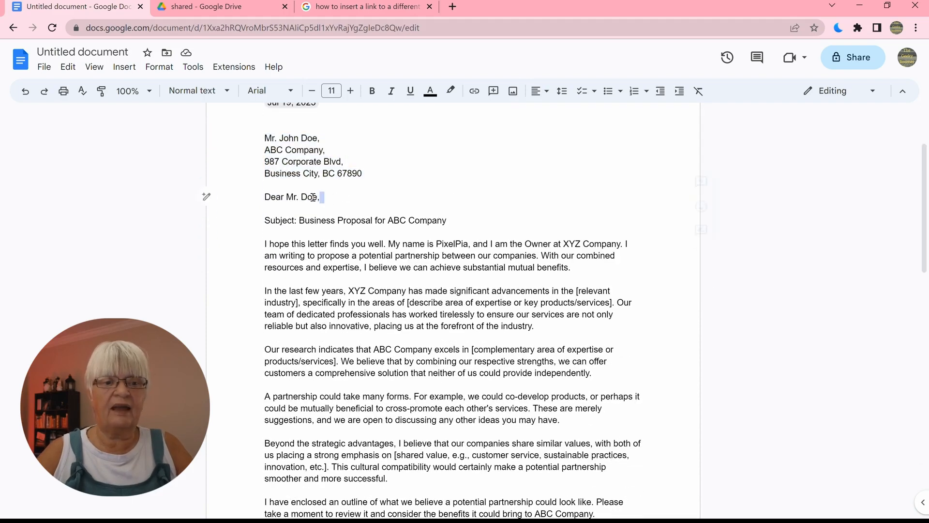
drag(322, 197, 265, 197)
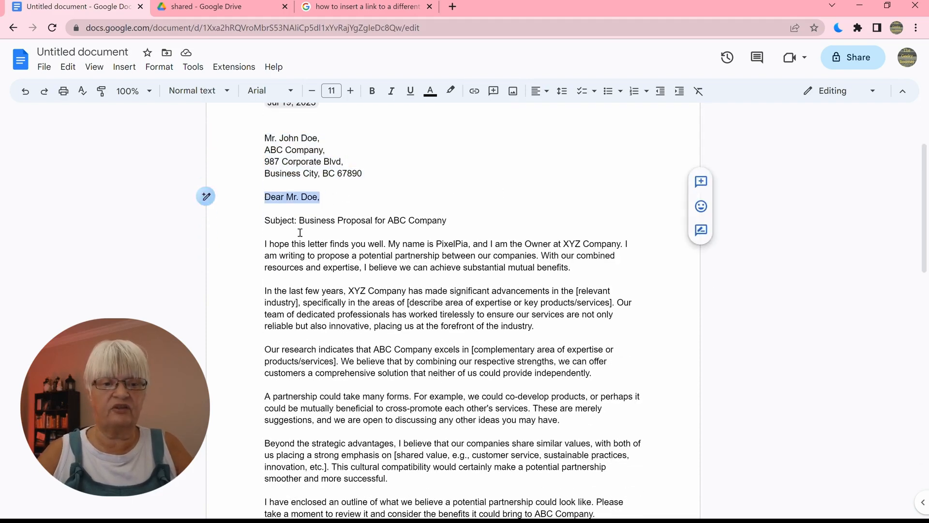
click(266, 220)
drag(267, 222, 513, 222)
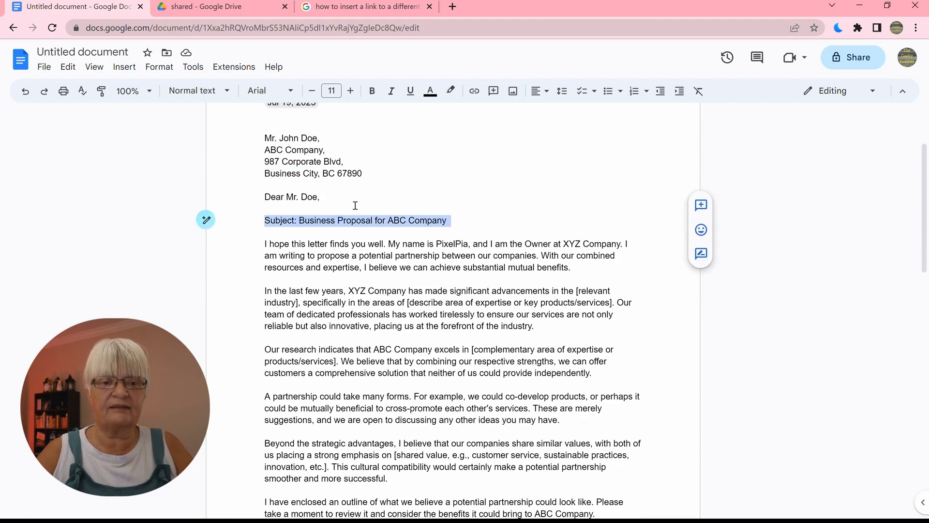
click(456, 216)
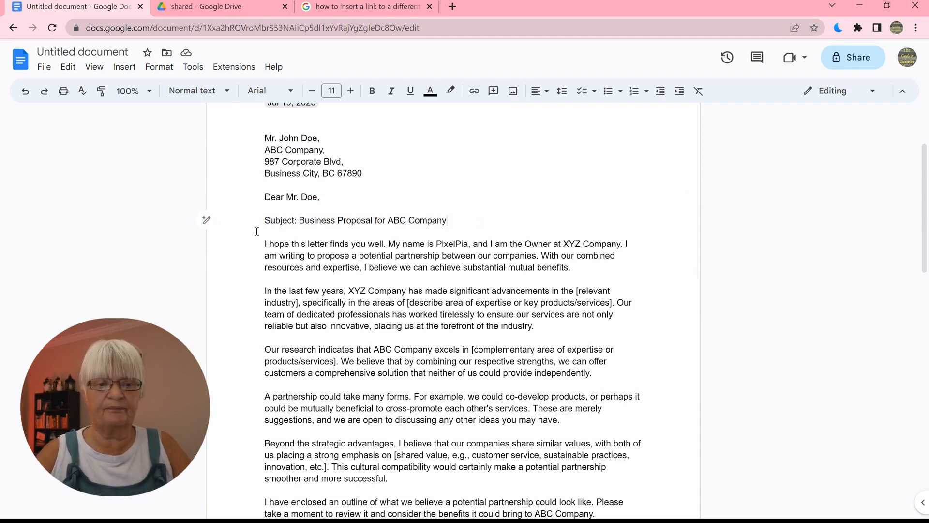
drag(265, 245, 640, 432)
scroll(642, 251, down, 8)
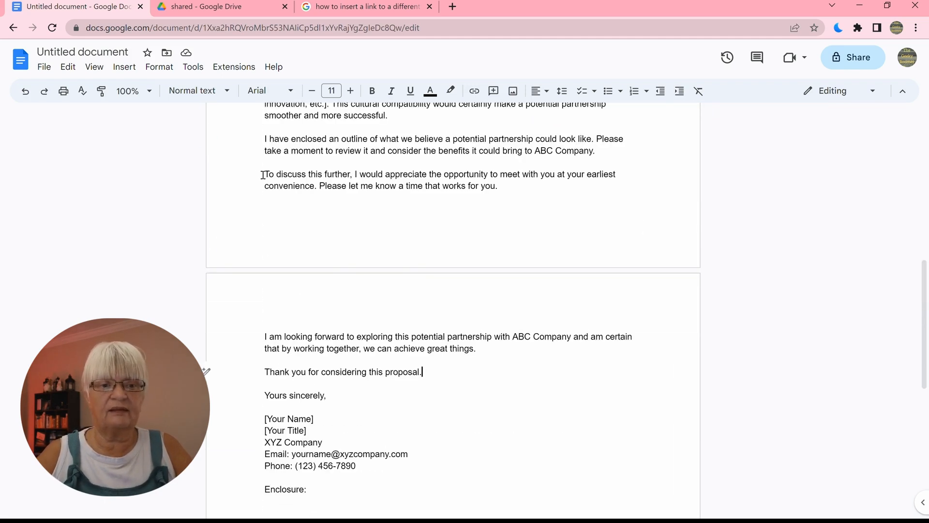
drag(262, 175, 558, 371)
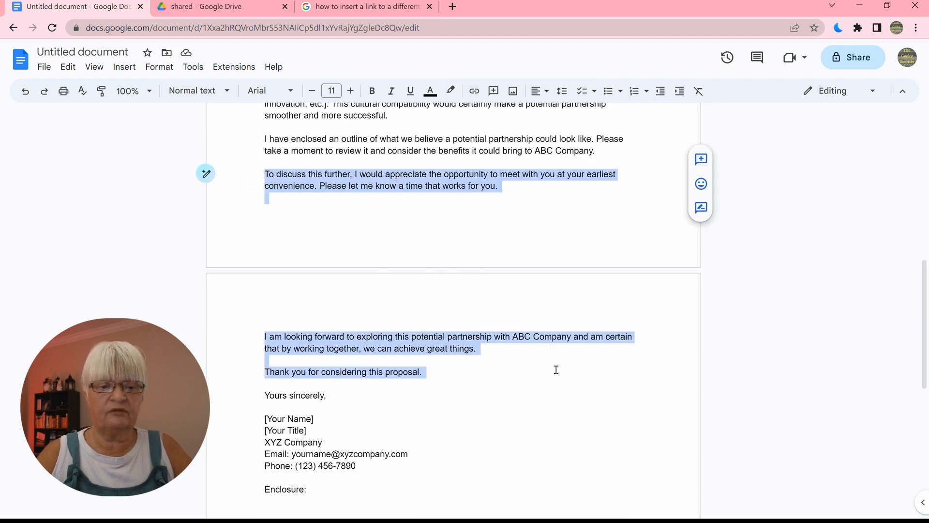
click(347, 394)
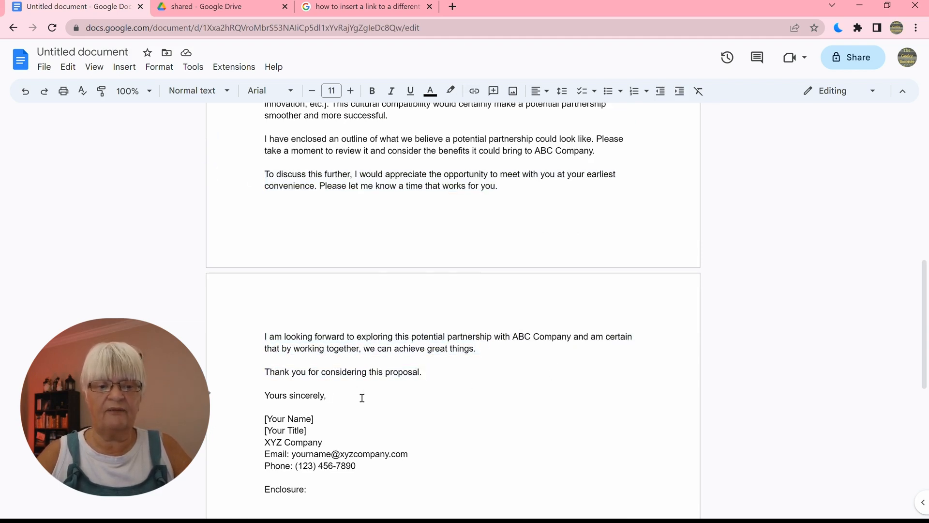
Step: Start inserting a file smart chip after the "Enclosure:" label at the end of the letter
scroll(362, 397, down, 3)
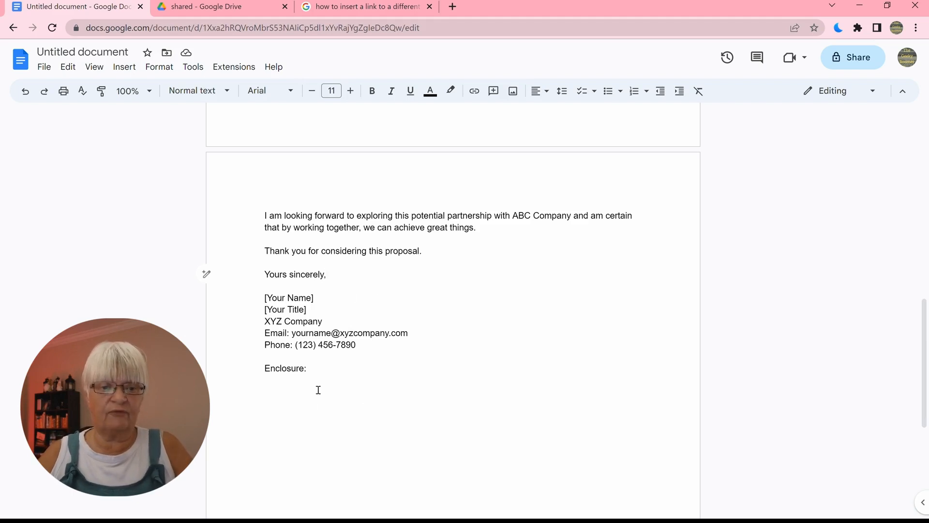
click(321, 369)
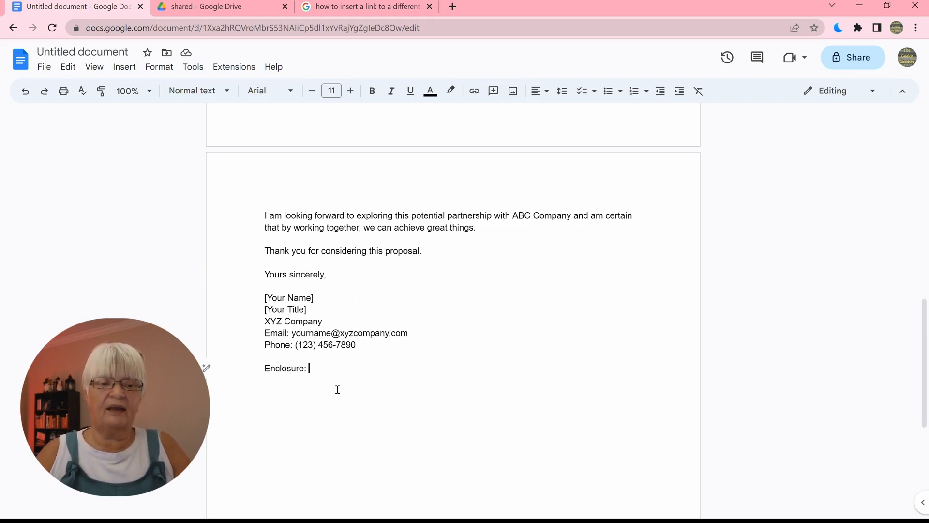
click(125, 67)
mouse_move(281, 191)
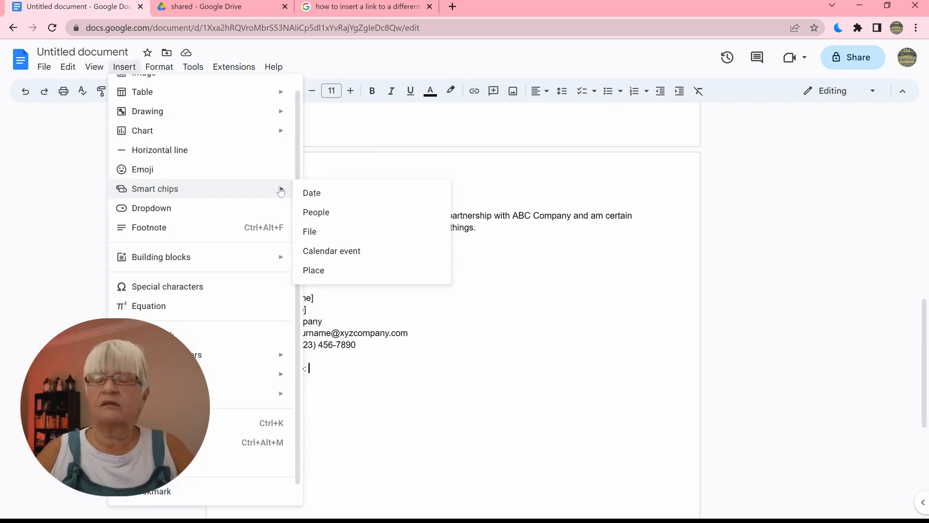
click(347, 232)
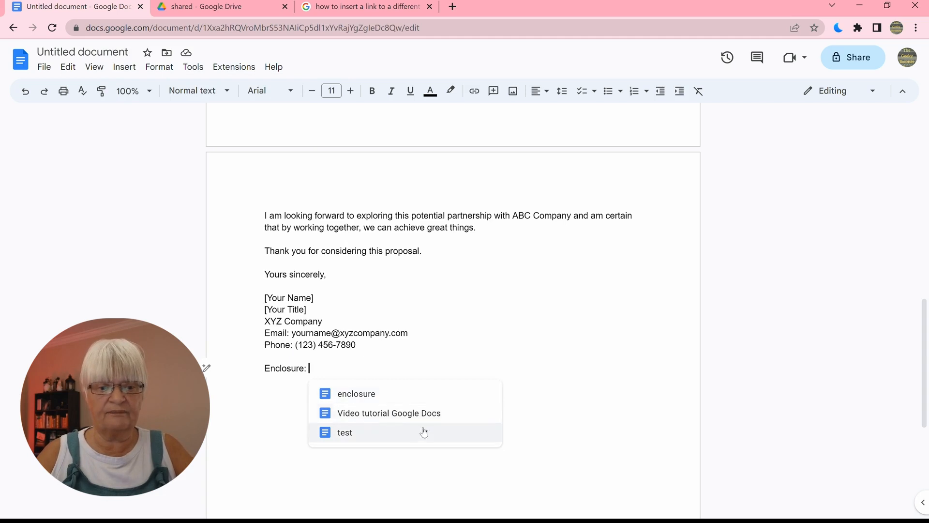
Step: Switch to Google Drive and open the sharing settings of the "enclosure" file to check its general access
key(ctrl+Tab)
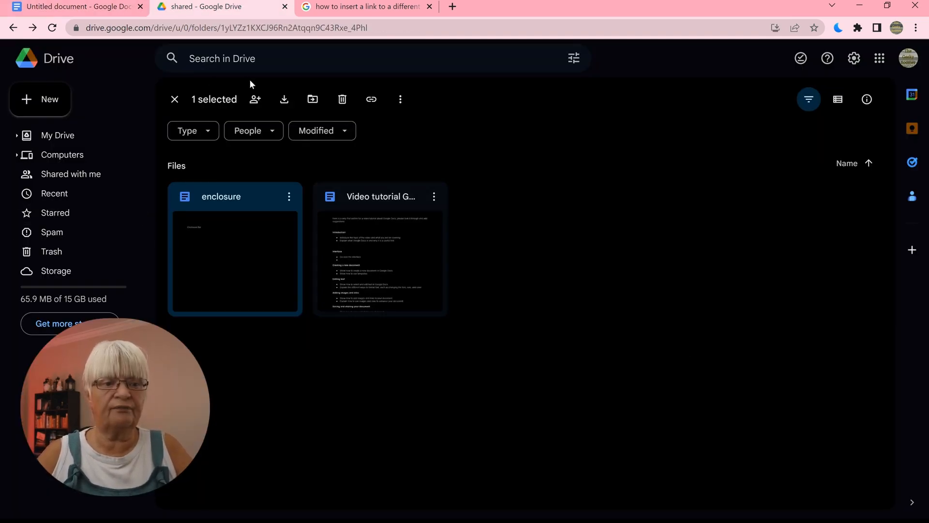
key(Escape)
click(247, 257)
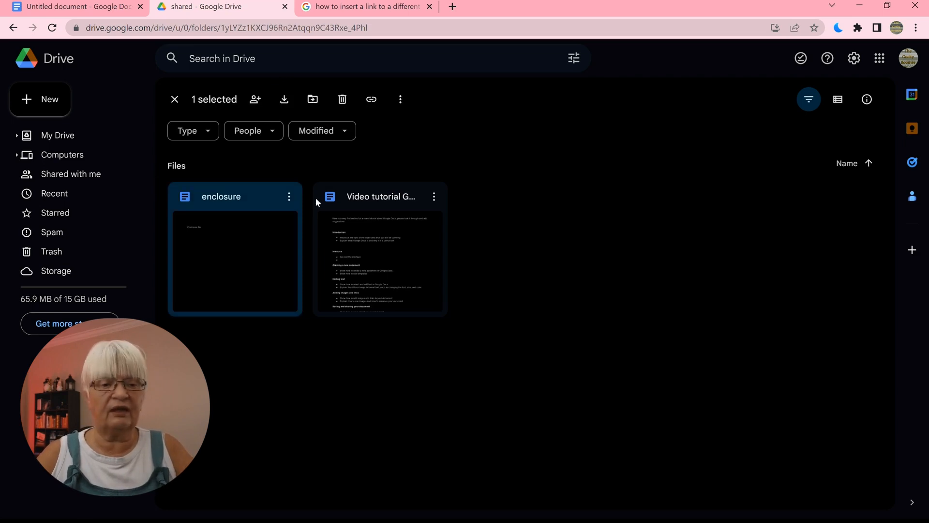
click(290, 197)
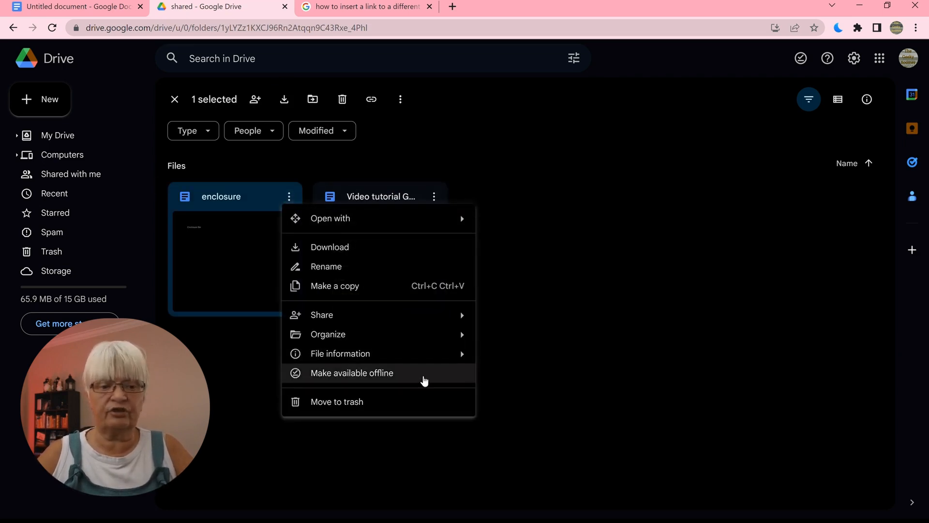
mouse_move(436, 315)
click(507, 320)
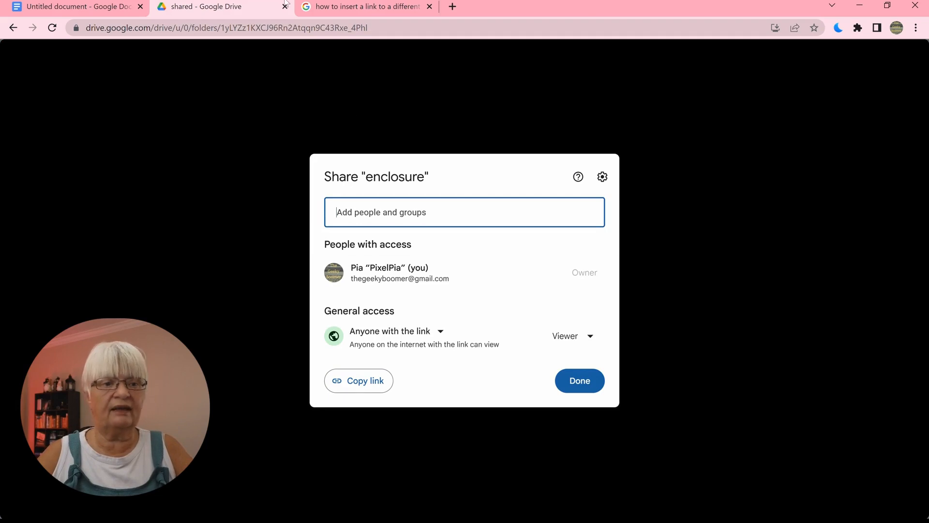
Step: Switch back to the letter in Google Docs and insert the "enclosure" file as the smart chip after "Enclosure:"
click(102, 7)
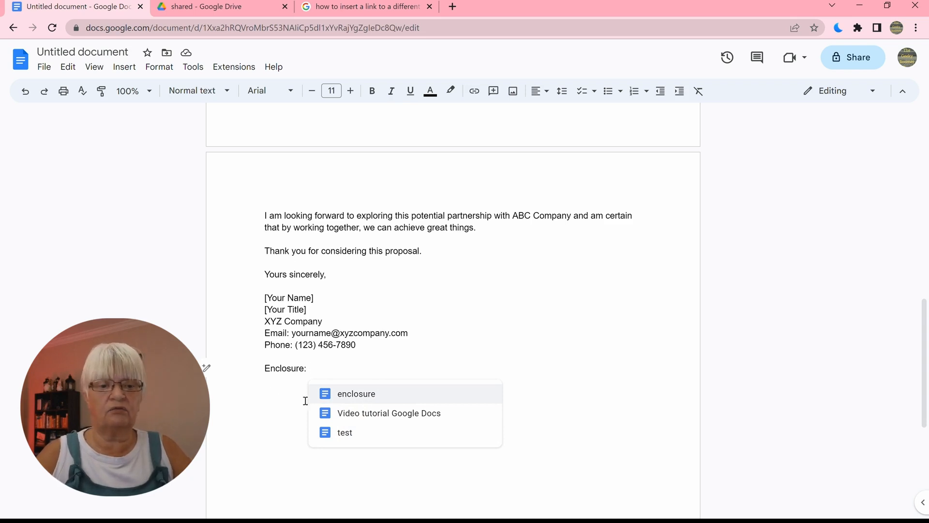
click(358, 395)
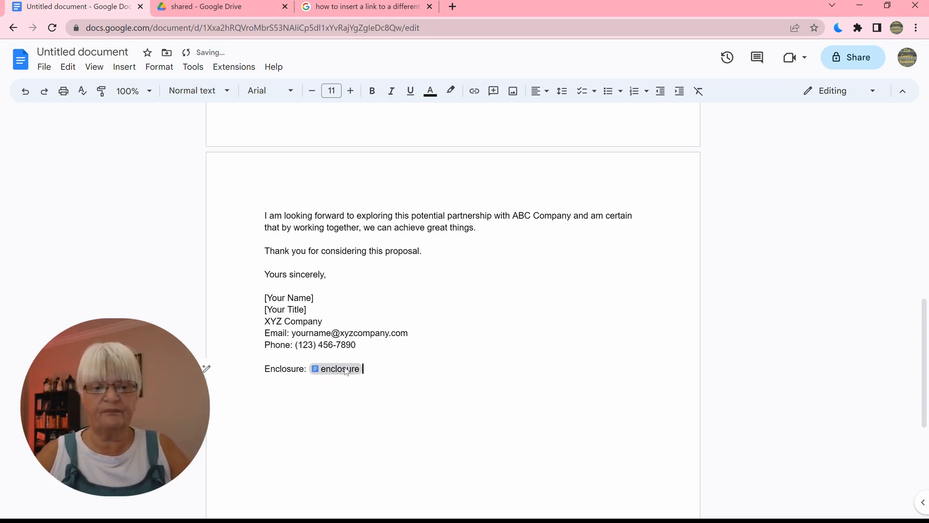
mouse_move(342, 373)
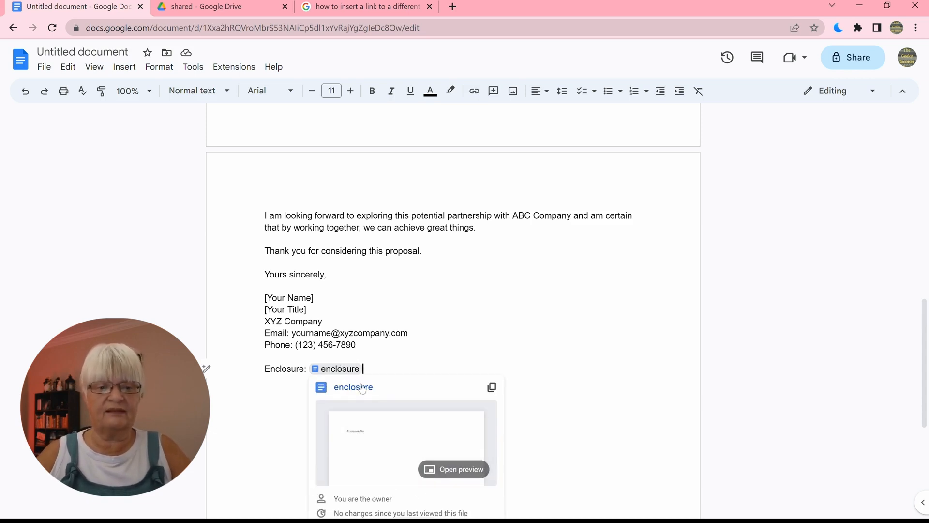
Step: Set the whole letter's font to Times New Roman at size 12
scroll(670, 307, up, 6)
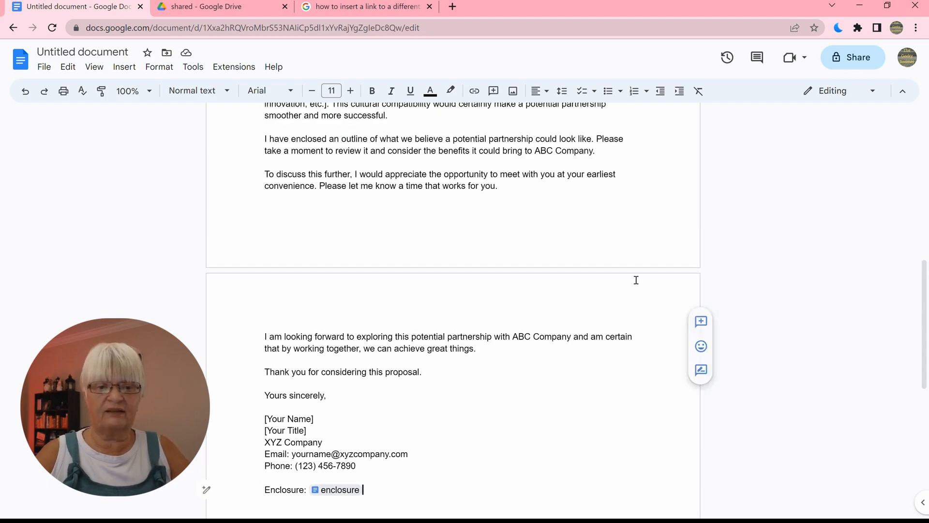
scroll(636, 280, up, 6)
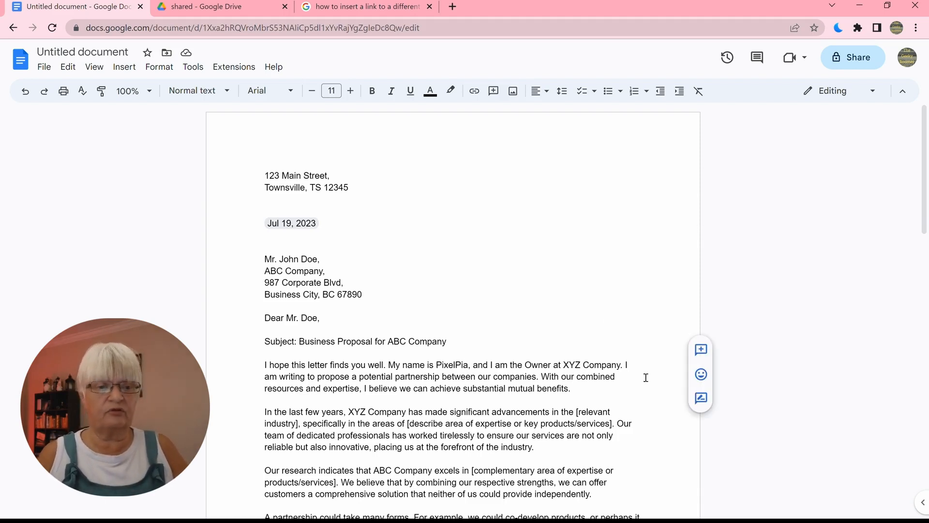
key(ctrl+a)
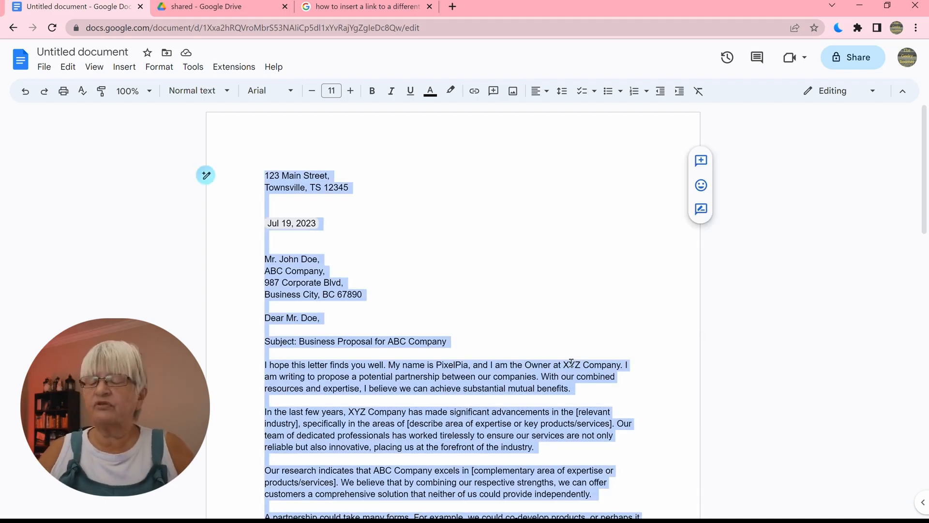
click(285, 92)
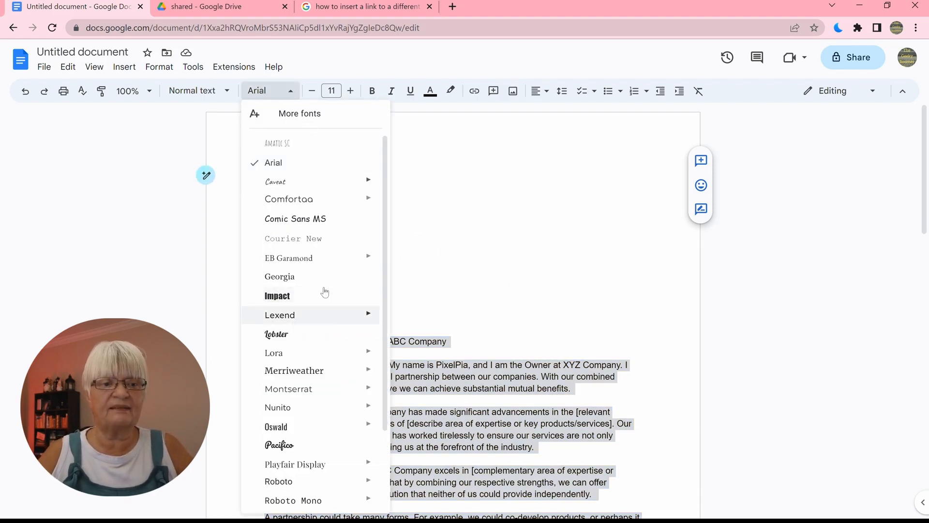
scroll(317, 458, down, 2)
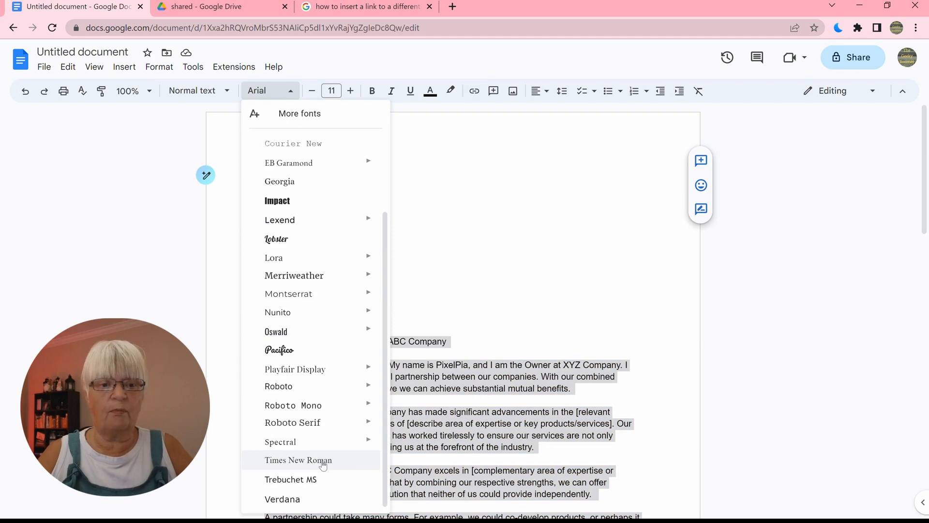
click(323, 462)
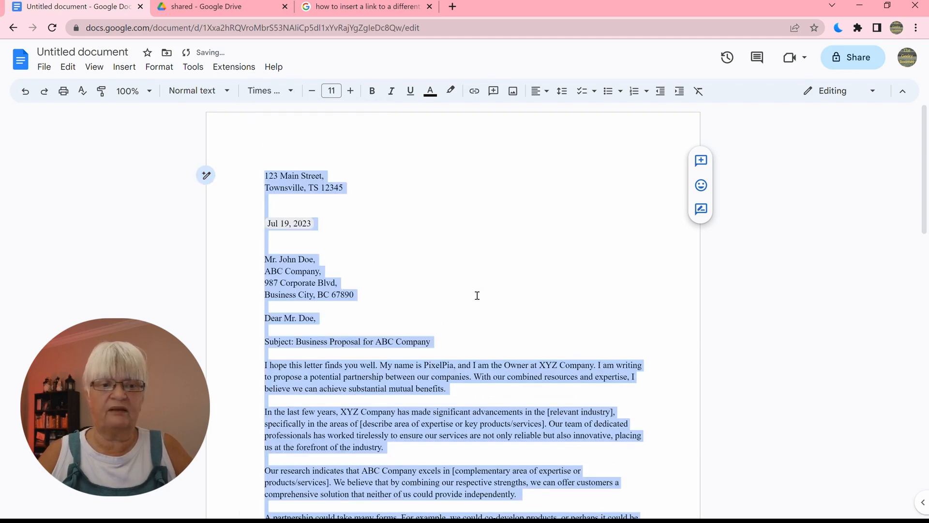
click(351, 91)
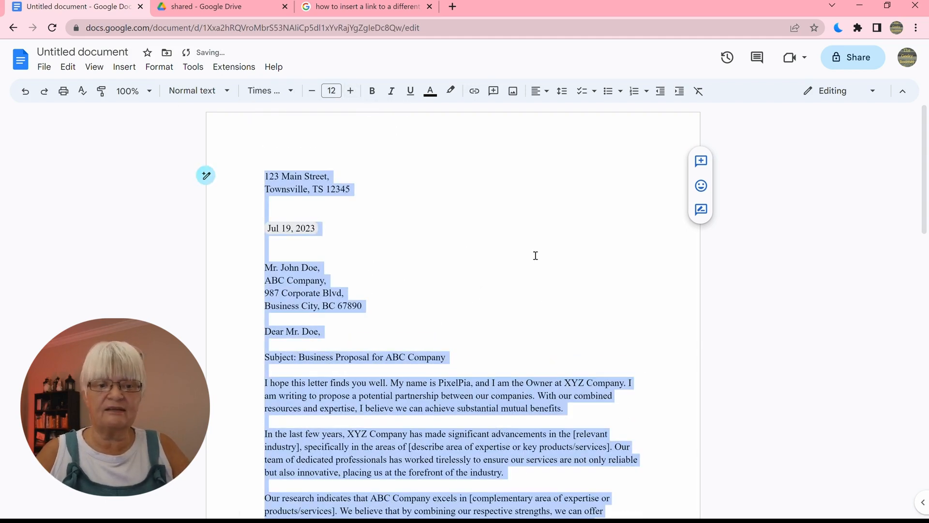
click(549, 278)
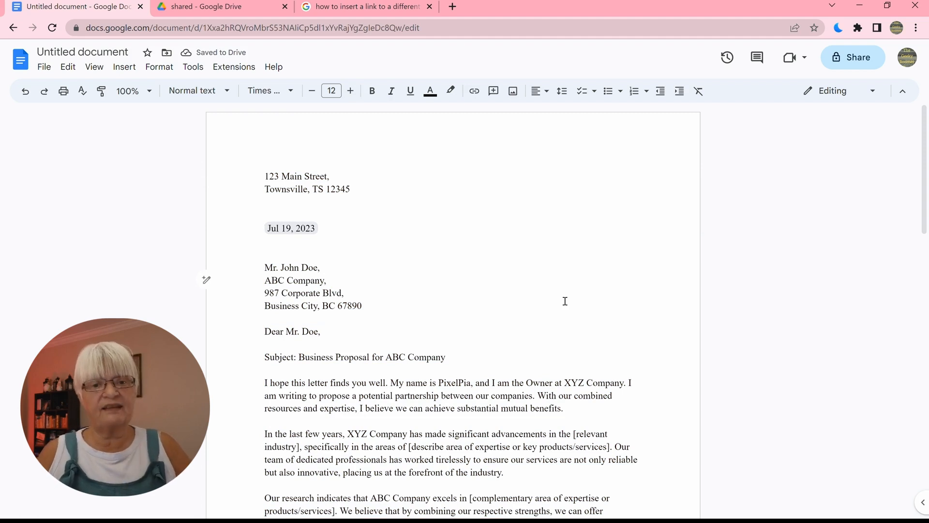
Step: Change the font of the entire letter to Arial
key(ctrl+a)
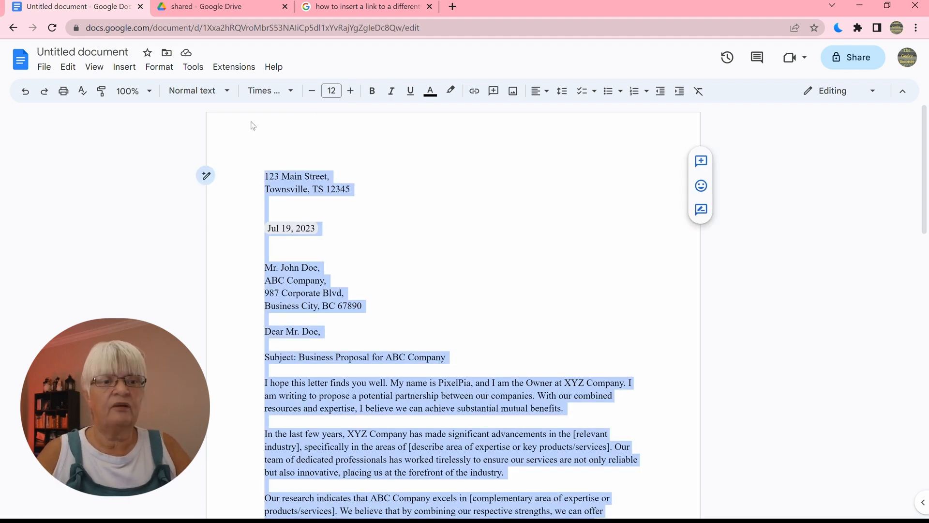
click(294, 92)
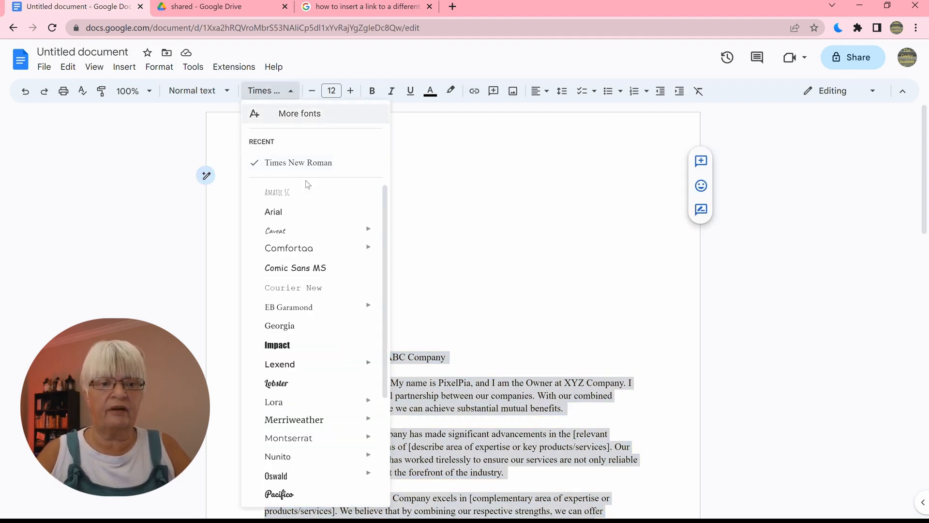
click(301, 214)
click(535, 253)
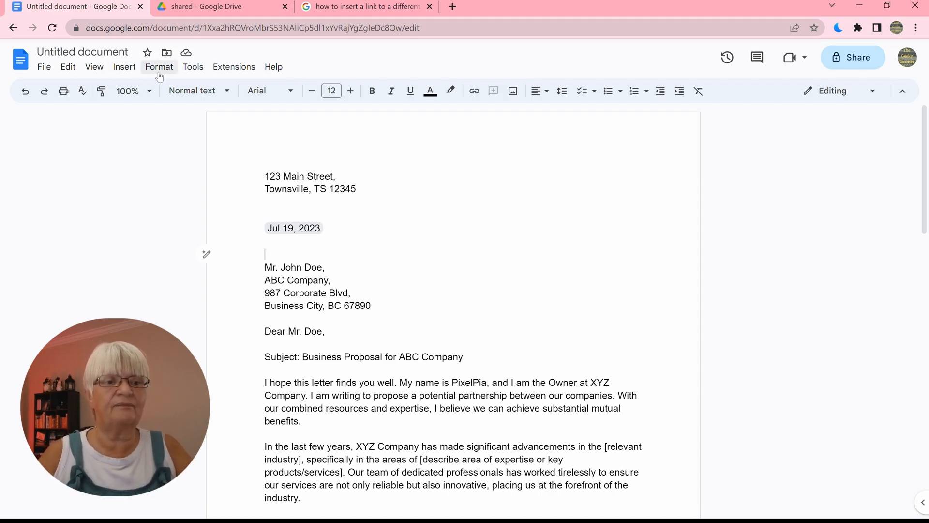
Step: Add a header to the letter and insert the XYZ Company logo image in it
click(124, 67)
mouse_move(276, 357)
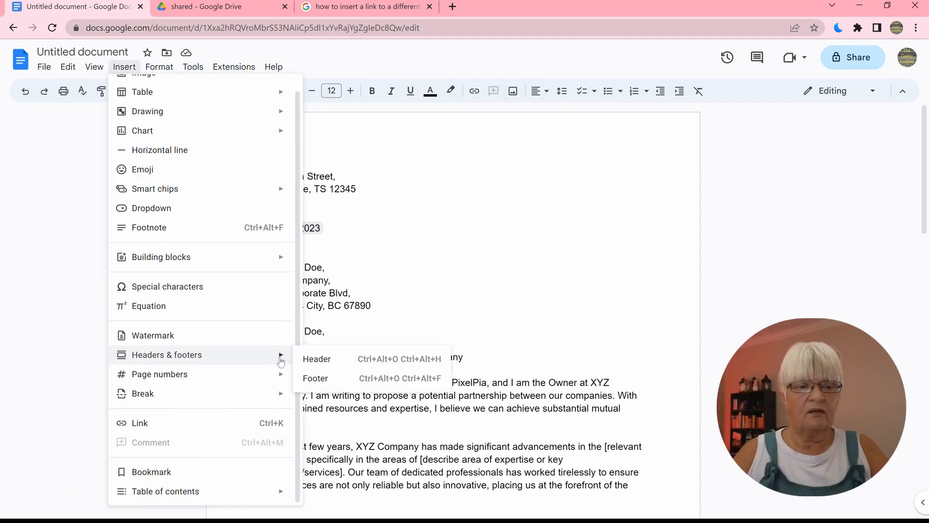
click(408, 364)
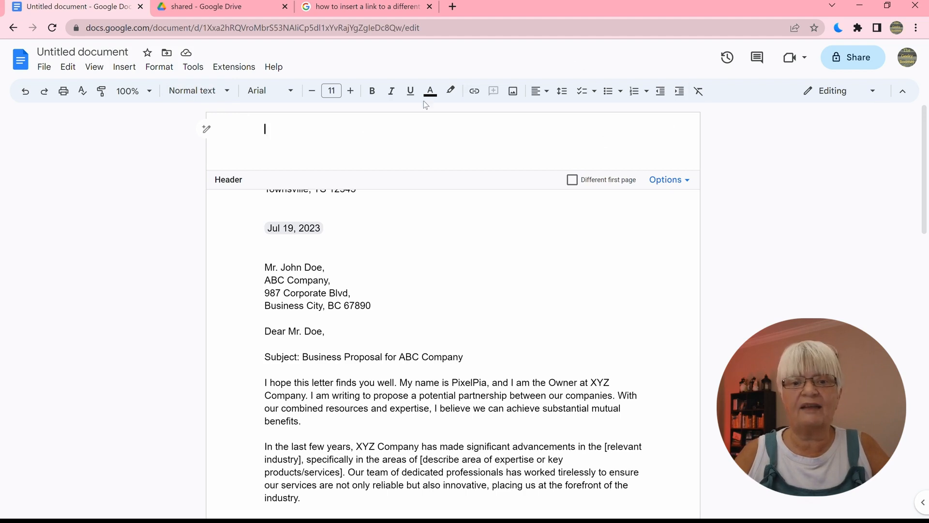
click(512, 91)
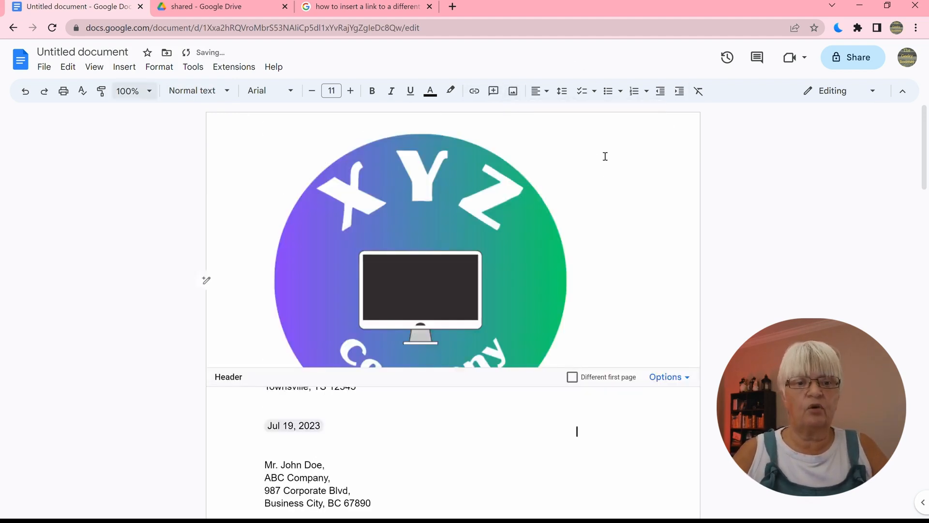
Step: Shrink the header logo proportionally to a small icon about two text lines high
click(432, 269)
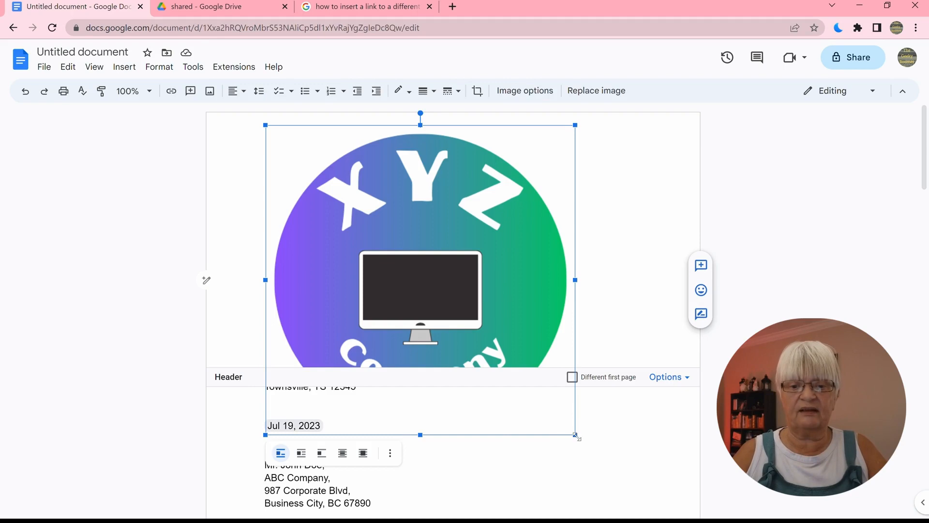
drag(575, 434, 291, 146)
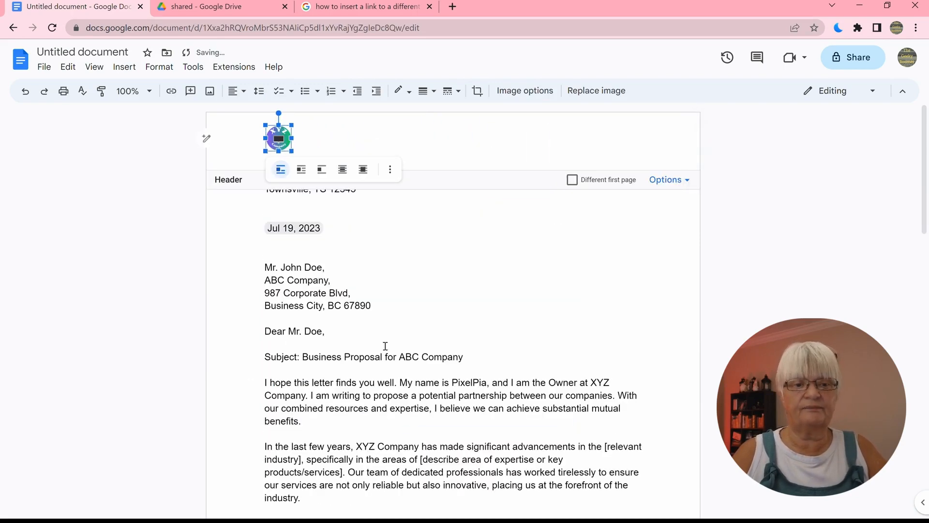
click(436, 150)
Step: Set the header margin to 0.5 inches from the top and enter "XYZ Company" beside the logo
click(688, 181)
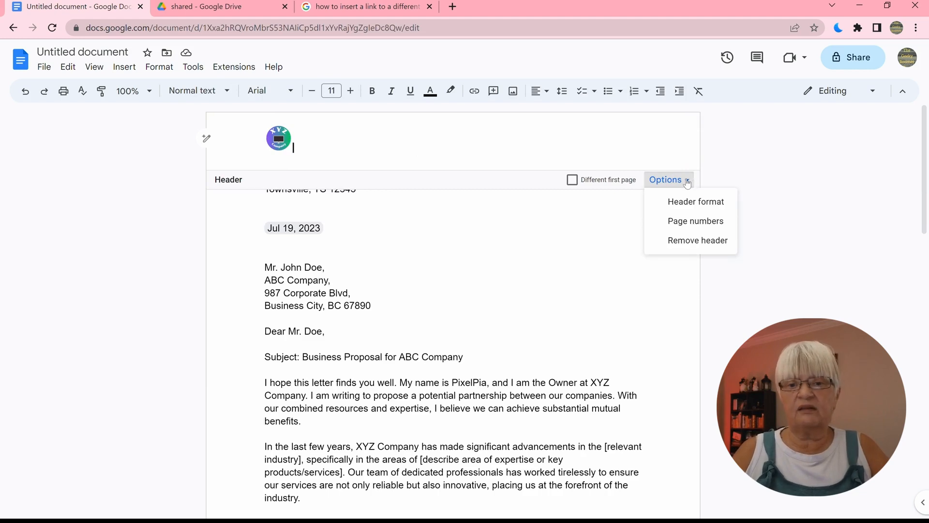
click(702, 207)
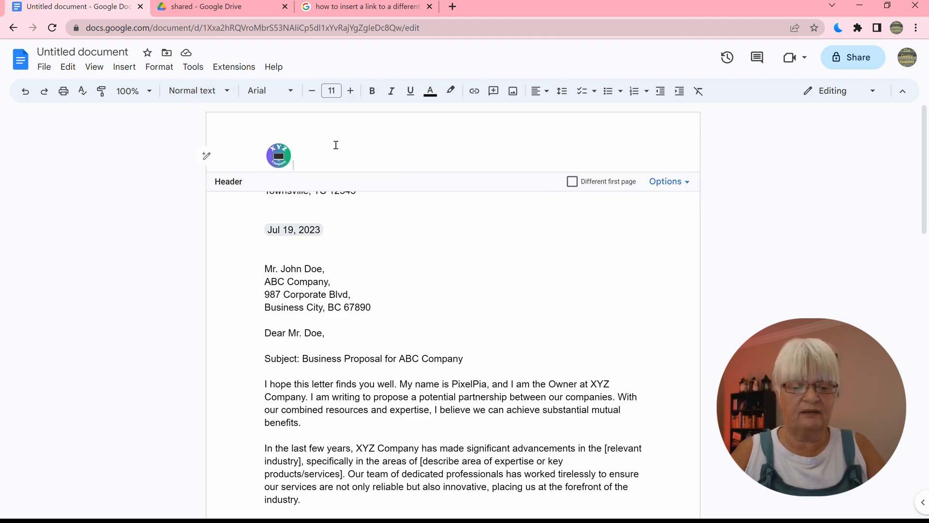
text(XYZ Company)
Step: Set the header logo's text wrapping to Break text so the company name sits beneath it
click(279, 155)
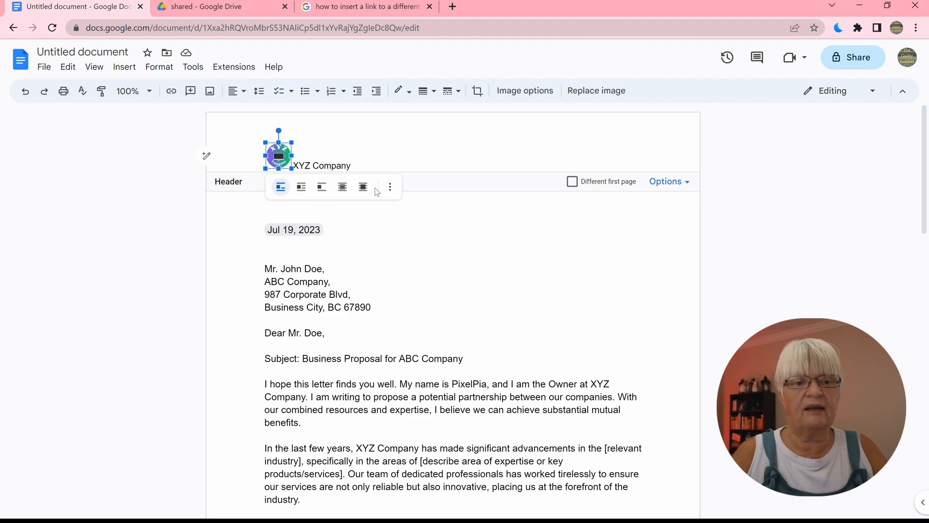
click(302, 187)
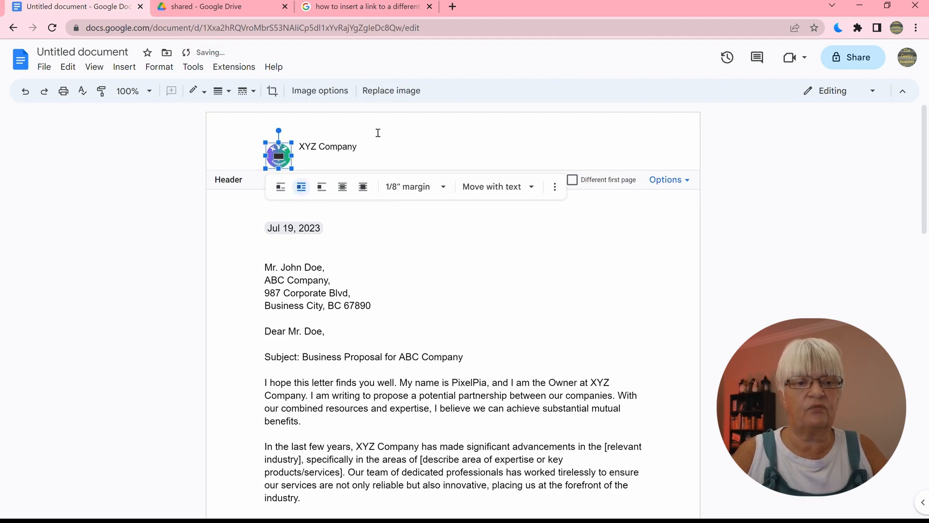
click(322, 187)
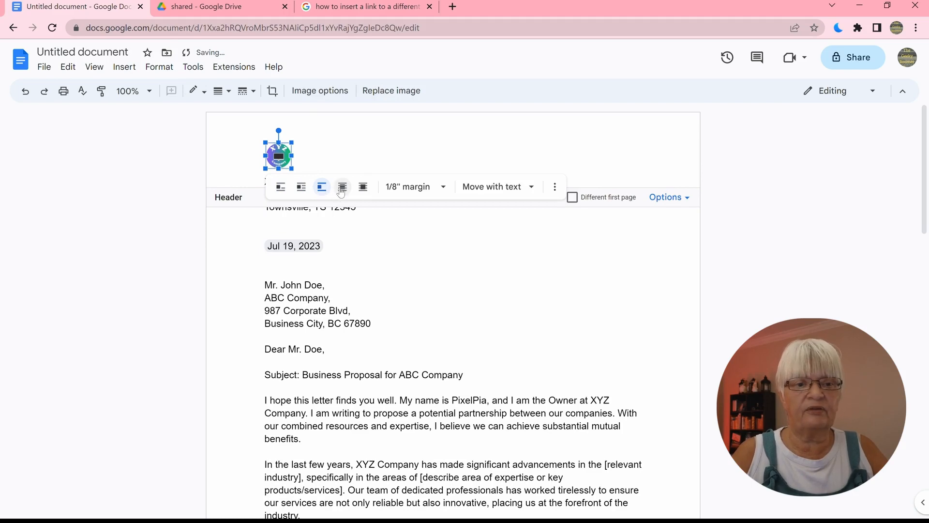
click(342, 188)
click(362, 189)
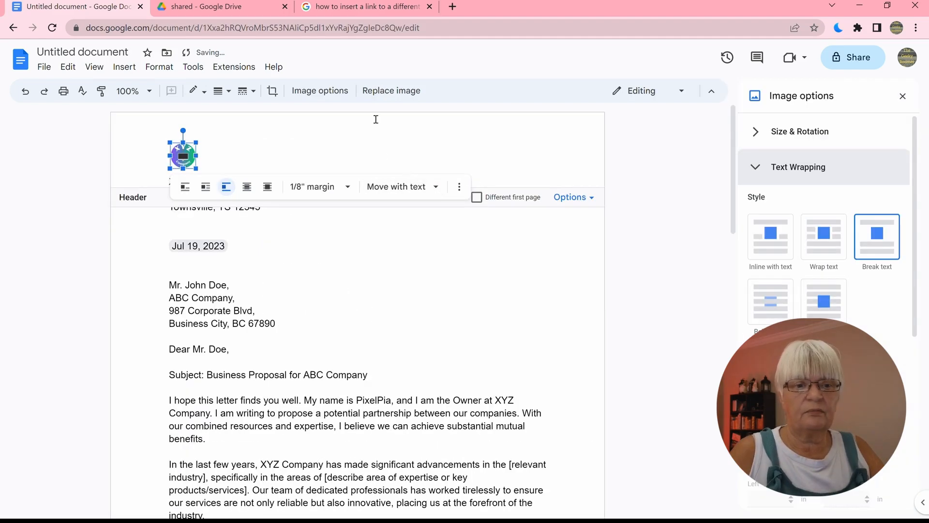
click(321, 140)
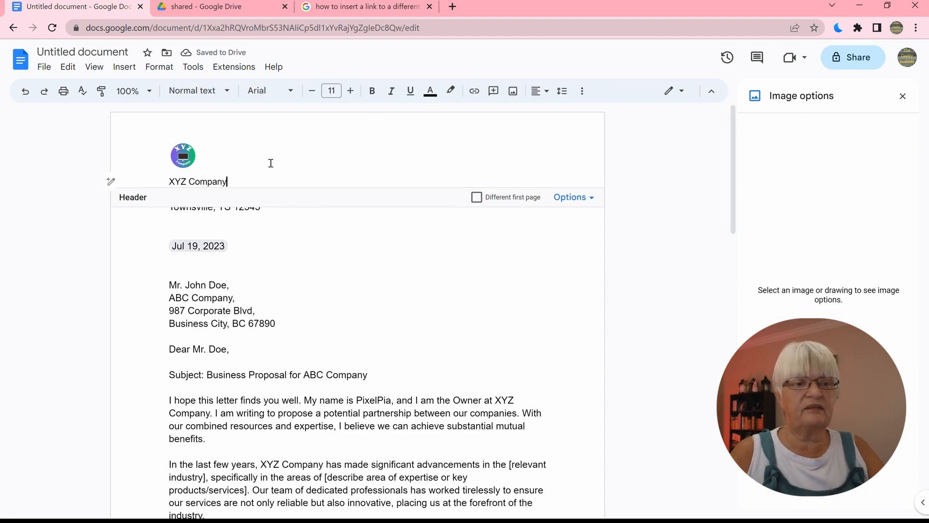
Step: Examine the header's format settings, including its margins and the different first page and odd & even layout options
click(585, 201)
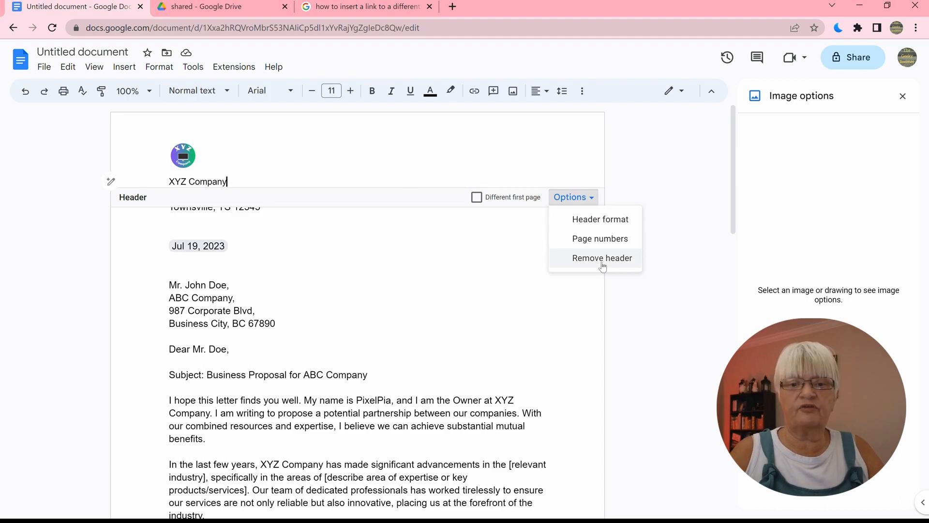
click(435, 243)
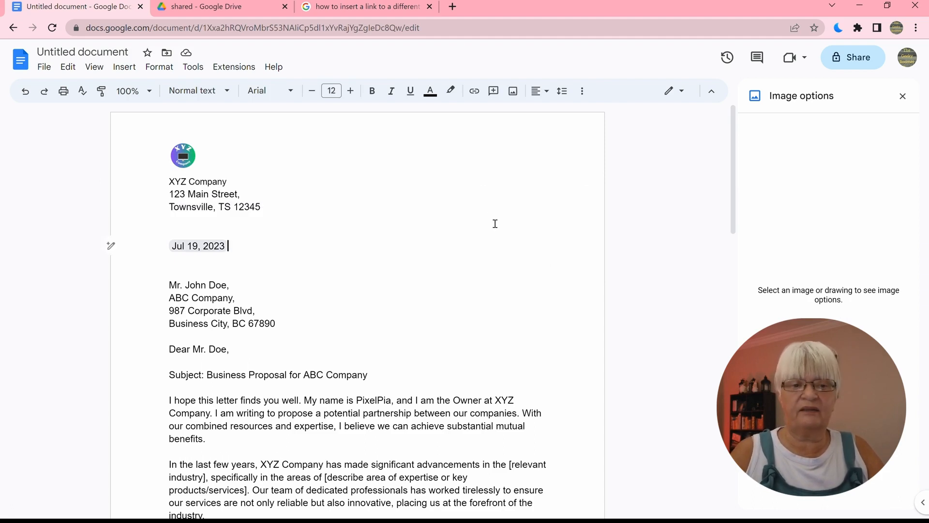
double_click(449, 185)
click(589, 201)
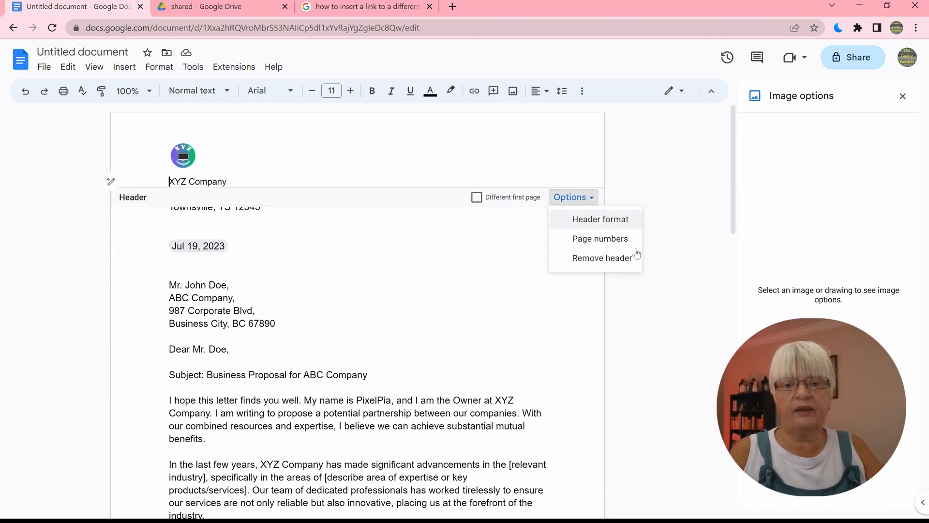
click(576, 219)
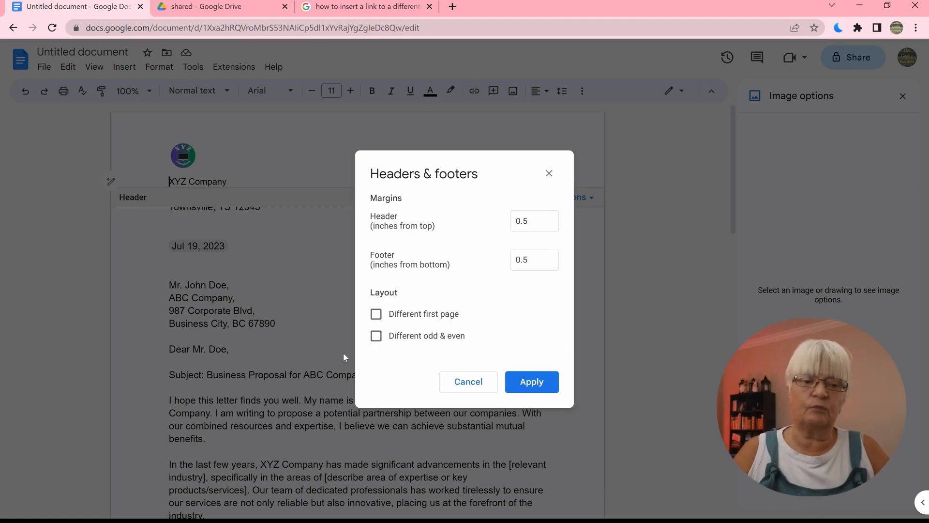
click(376, 315)
key(Return)
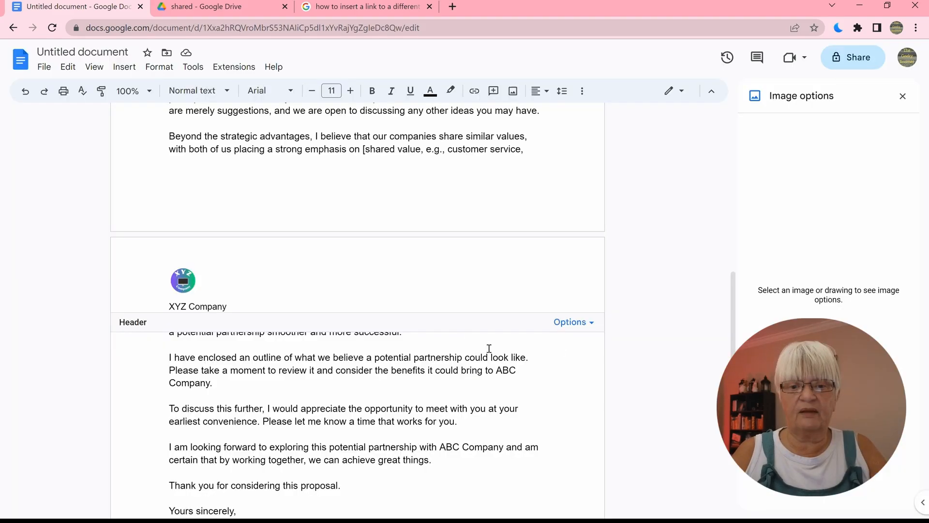
Step: Add page numbers in the footer, starting at 1 and shown on the first page
click(586, 322)
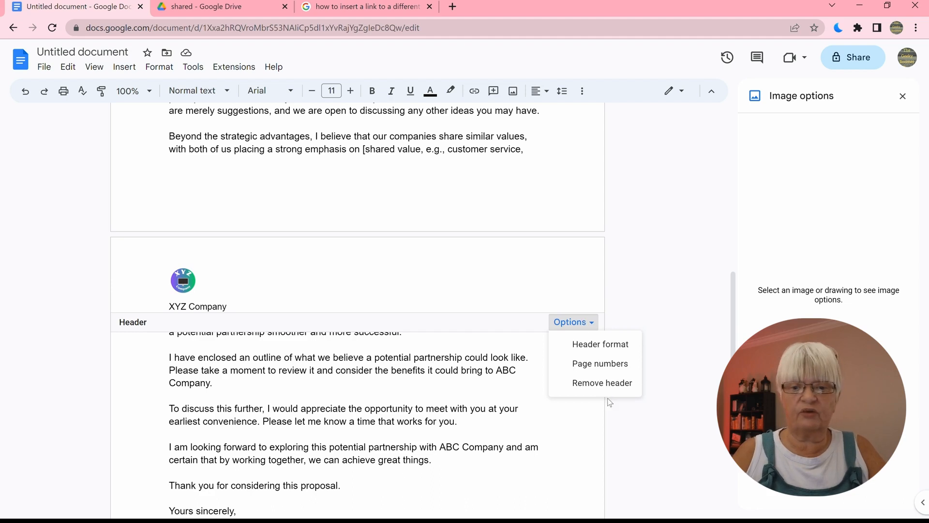
click(602, 364)
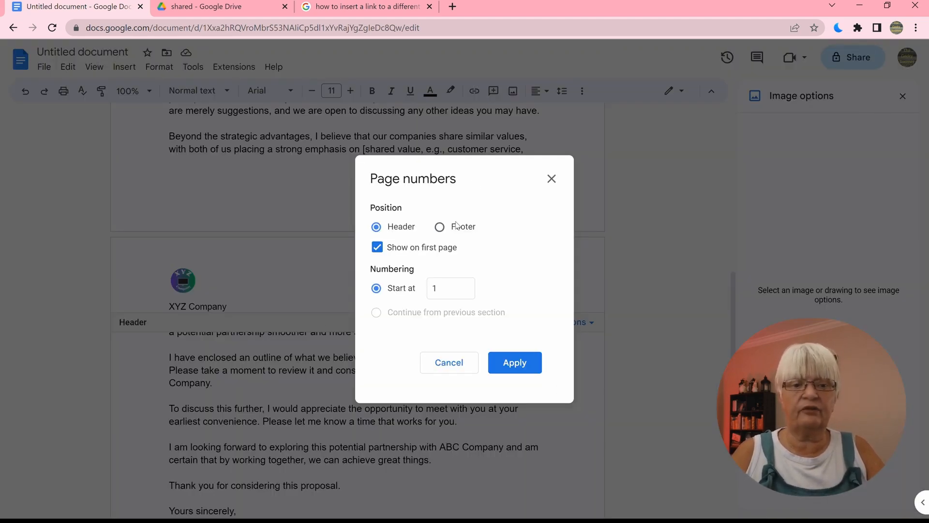
click(441, 227)
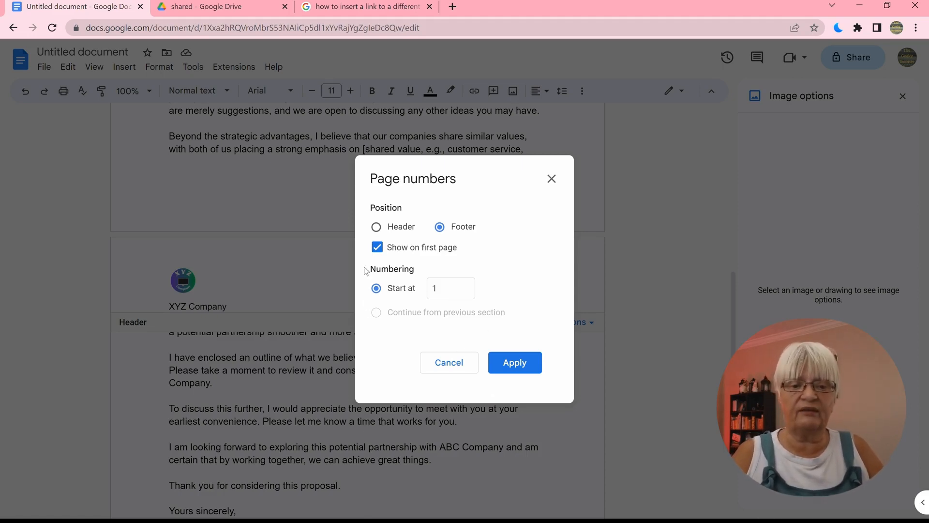
click(515, 363)
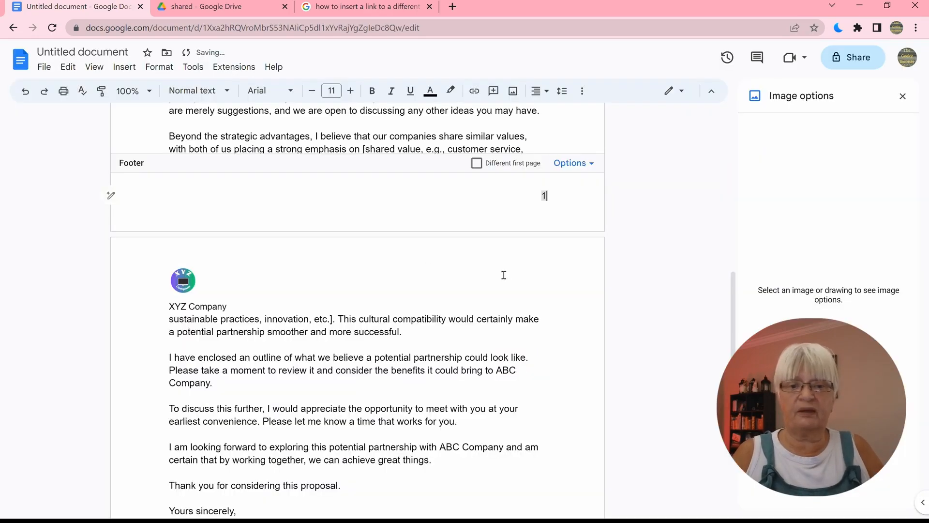
Step: Review both pages of the letter to check the header logo and the footer page numbers
scroll(678, 167, up, 8)
click(556, 290)
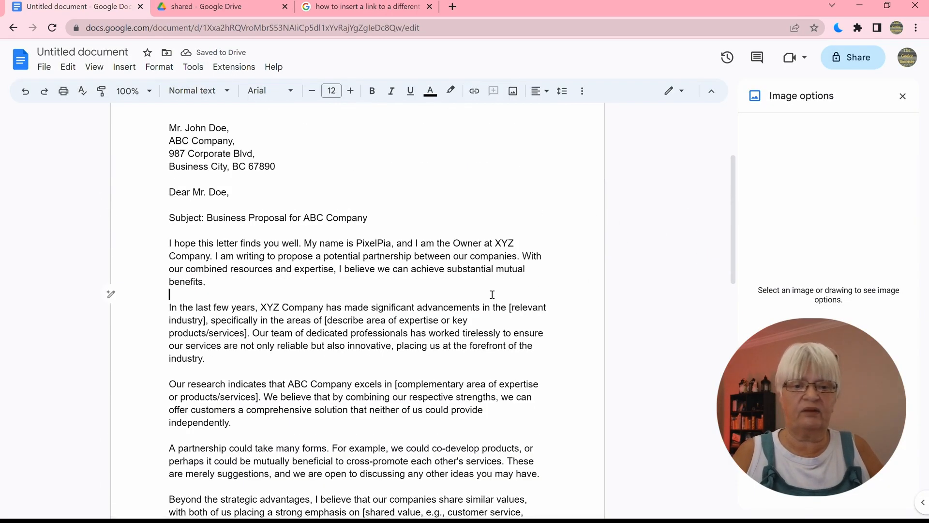
scroll(383, 345, down, 15)
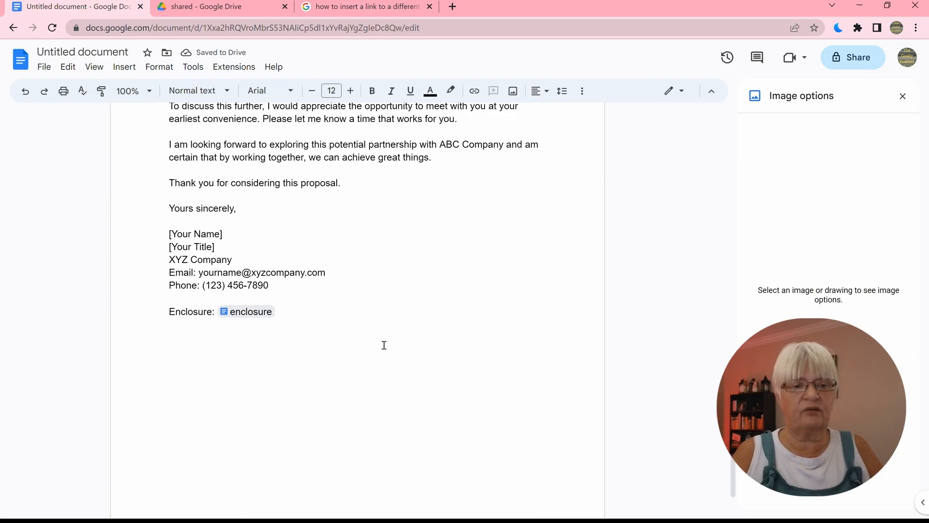
scroll(383, 346, up, 20)
scroll(544, 244, down, 12)
scroll(514, 191, up, 4)
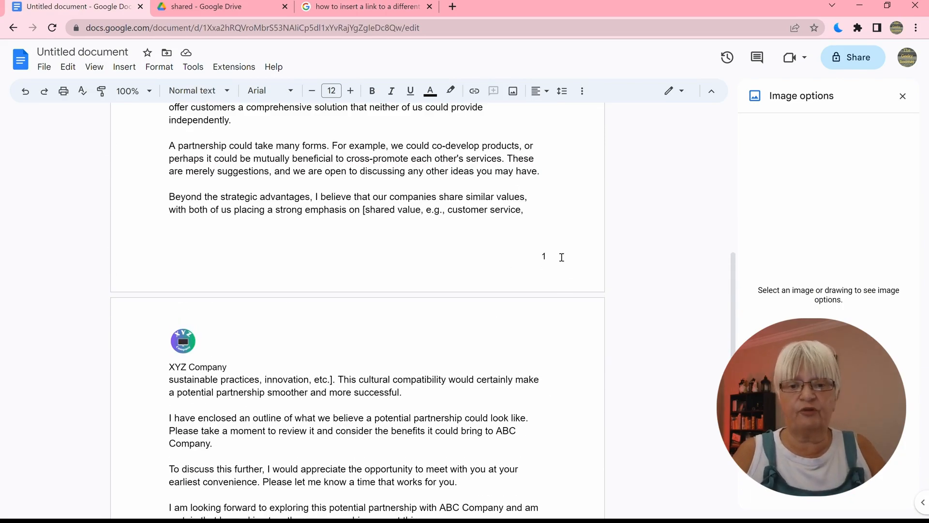
click(562, 261)
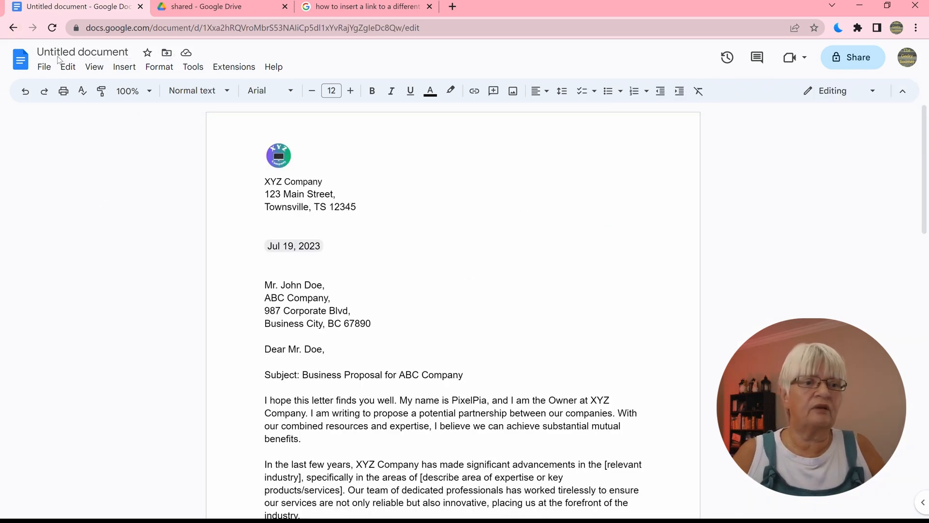
Step: Rename the document as "Buisness letter" and move it from My Drive to the Personal folder
click(71, 55)
text(Buisness letter)
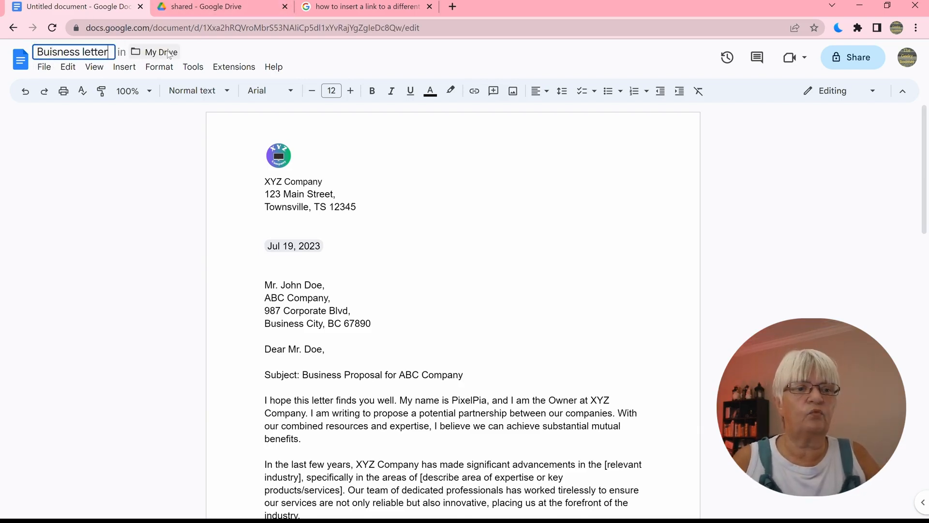
click(165, 54)
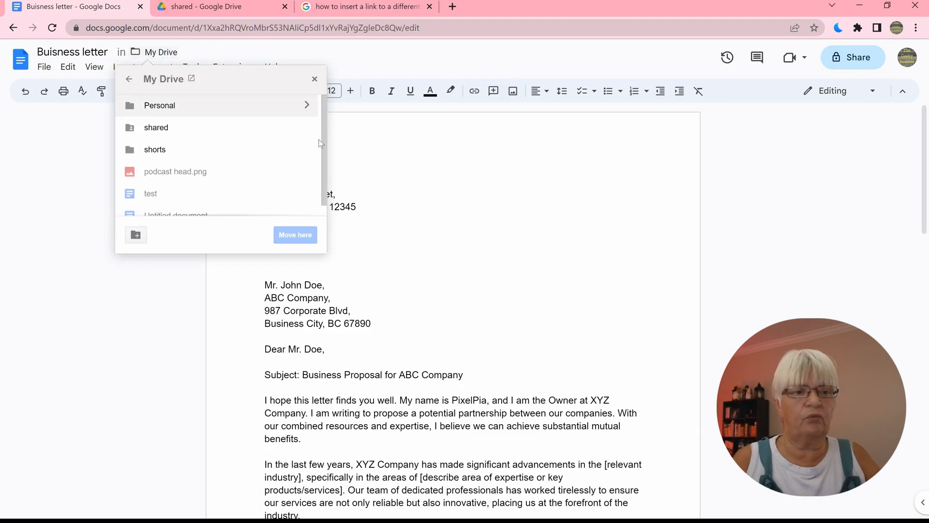
click(299, 242)
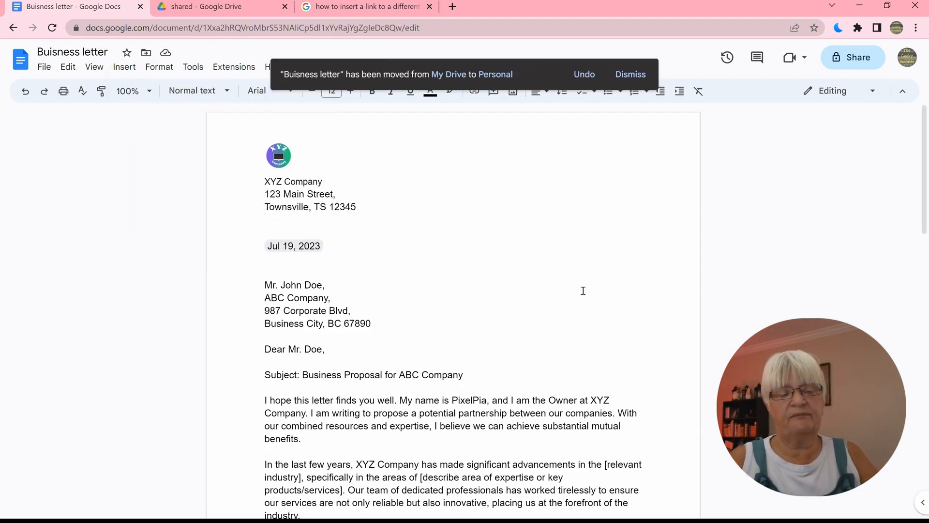
Step: Email the file to the suggested contact with subject "Buisness letter", including the content in the email instead of attaching it
click(44, 67)
mouse_move(112, 180)
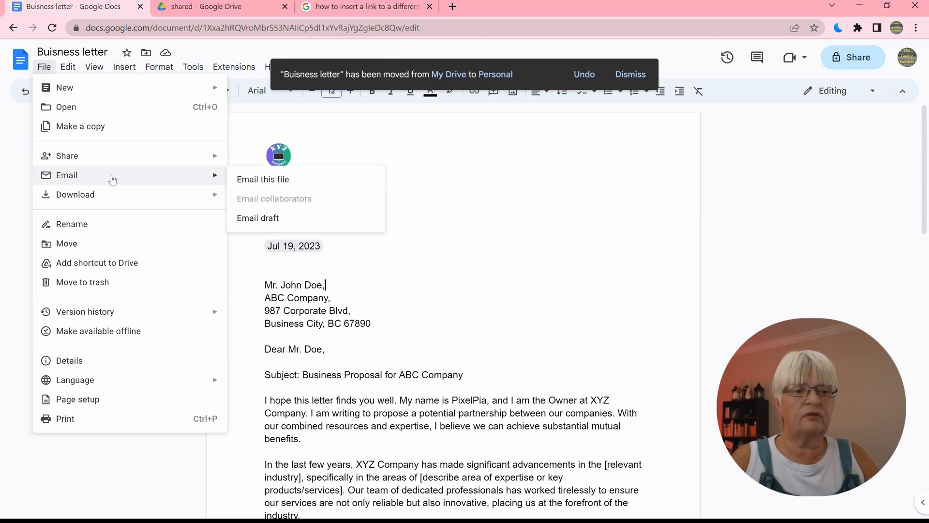
click(307, 179)
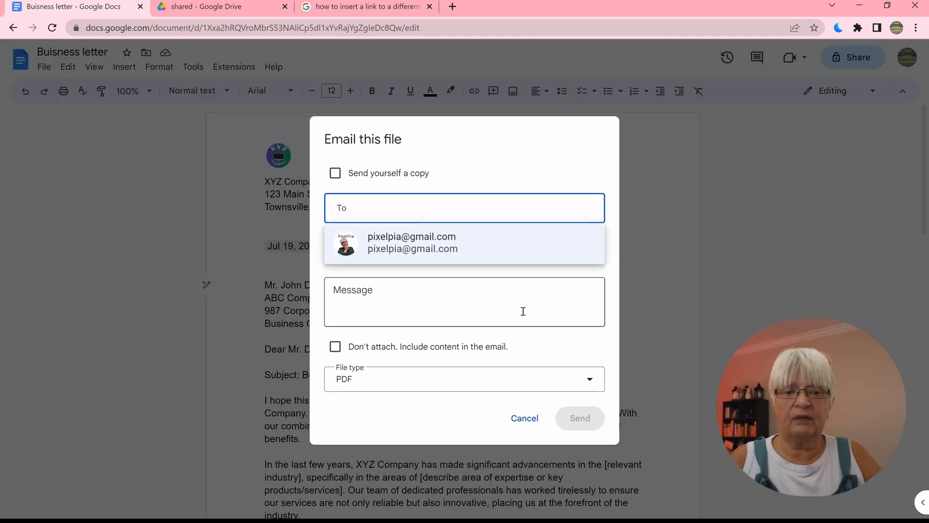
click(522, 312)
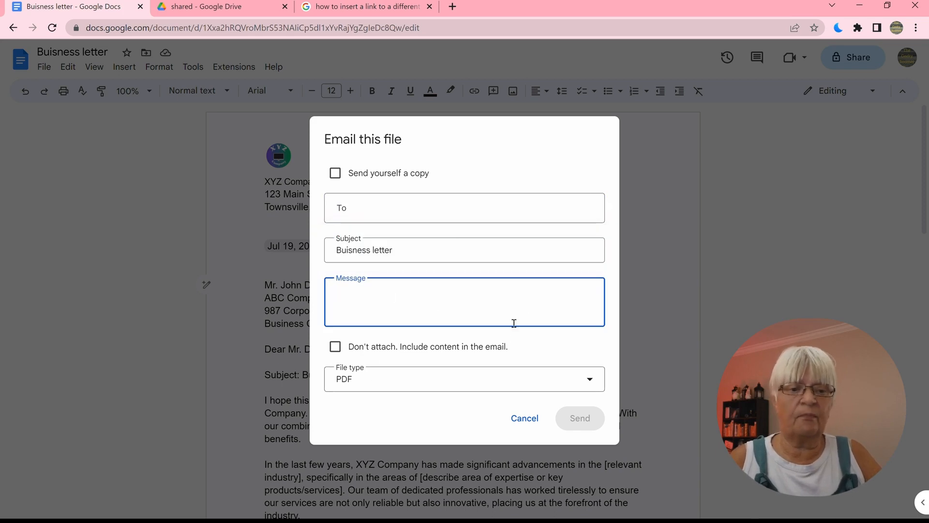
click(335, 347)
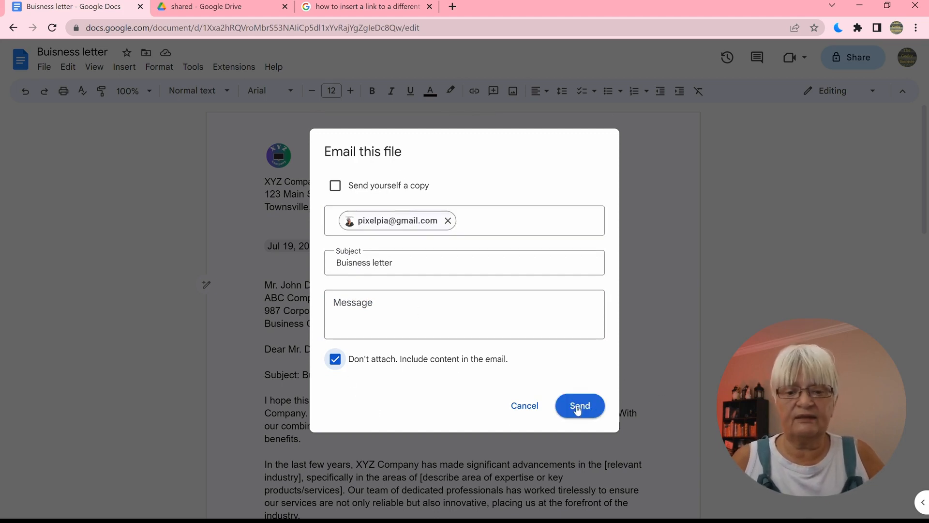
click(577, 409)
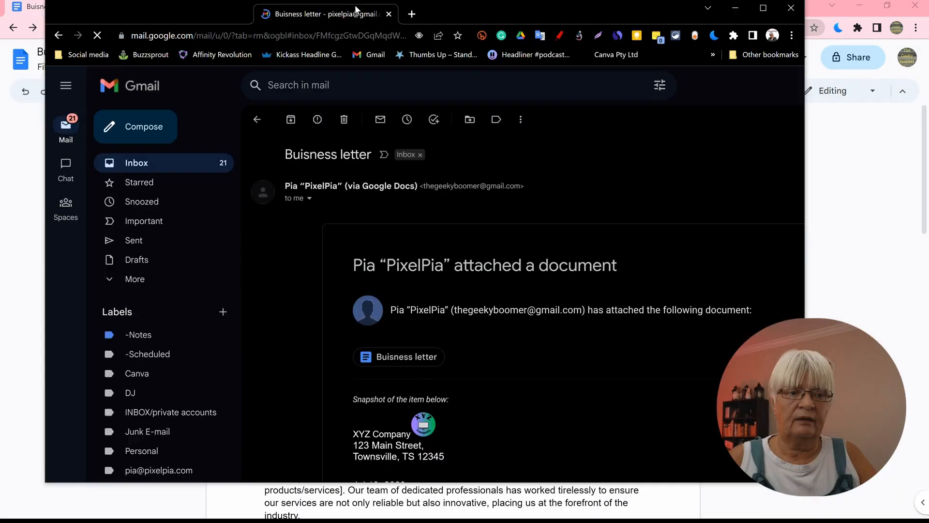
Step: Switch to the Gmail window, read through the received "Buisness letter" email down to its attachment, and open the linked document
drag(370, 13, 340, 28)
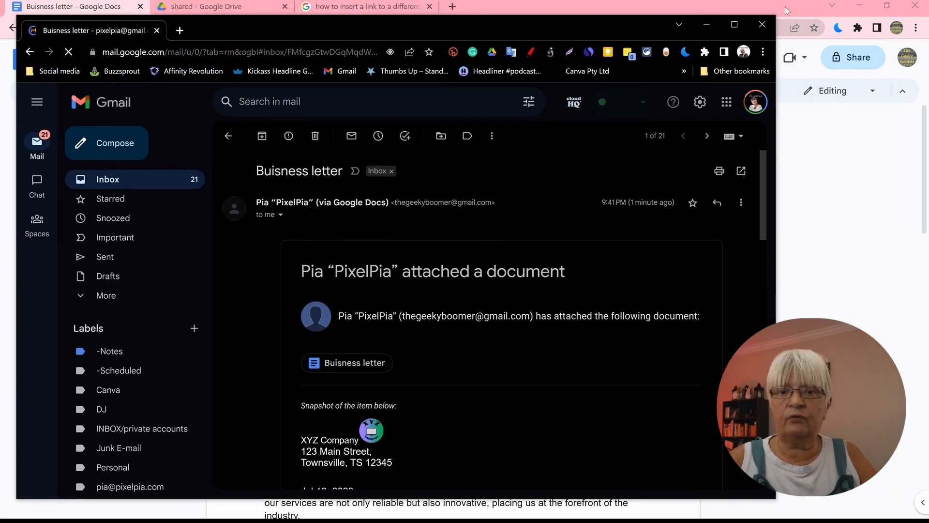
click(734, 25)
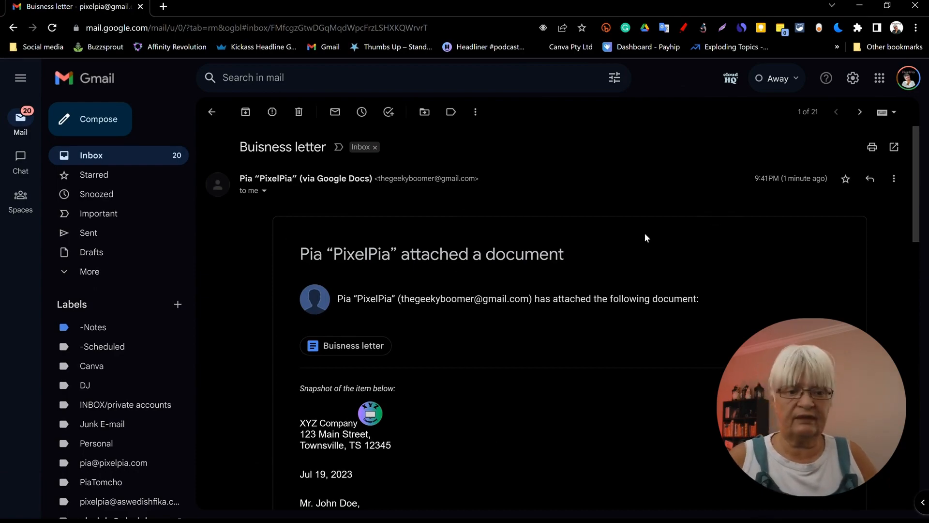
scroll(670, 267, down, 6)
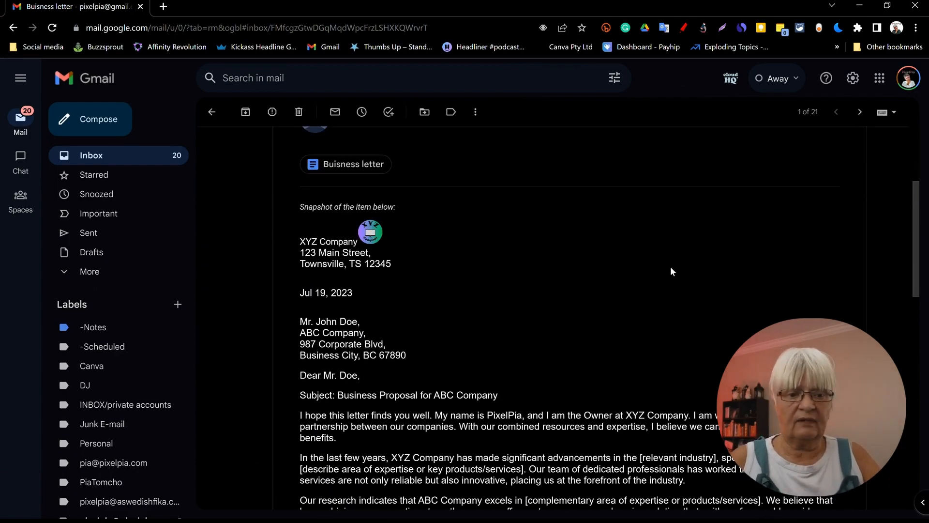
scroll(671, 270, down, 10)
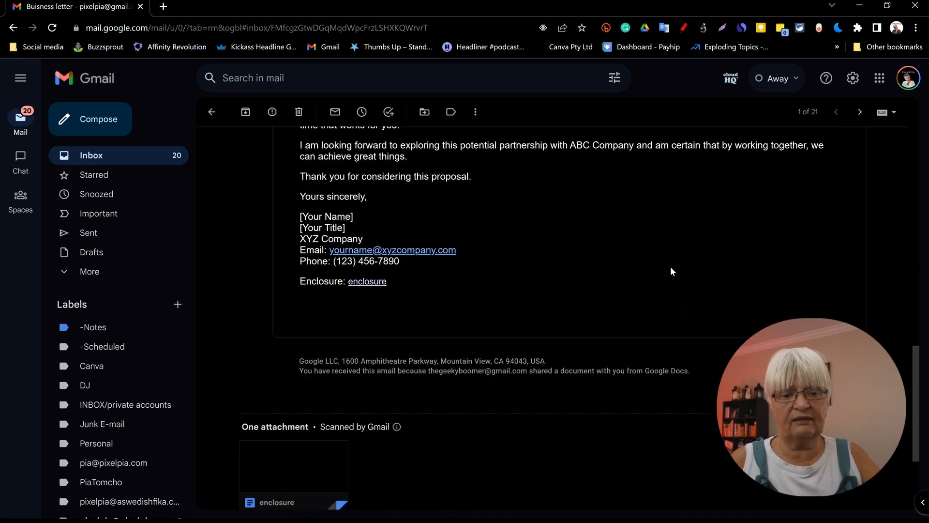
scroll(671, 271, down, 2)
scroll(671, 271, up, 15)
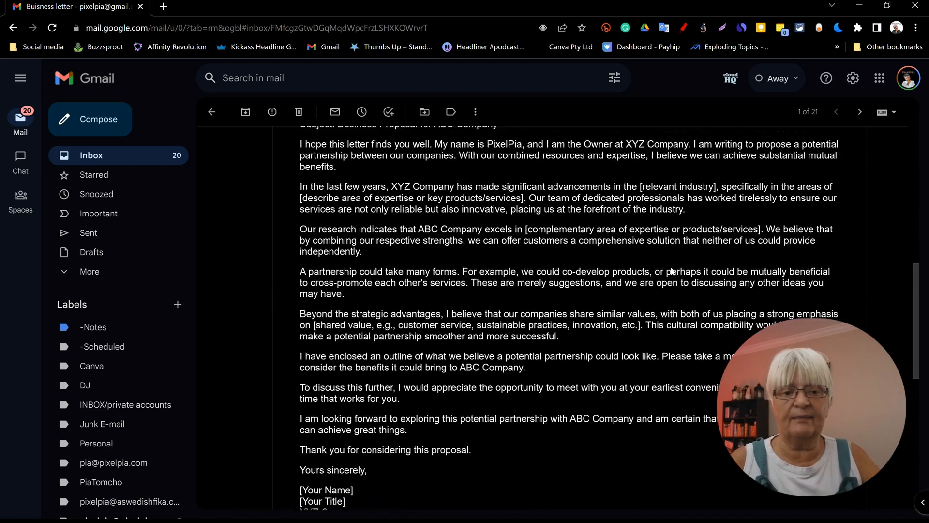
scroll(670, 267, up, 4)
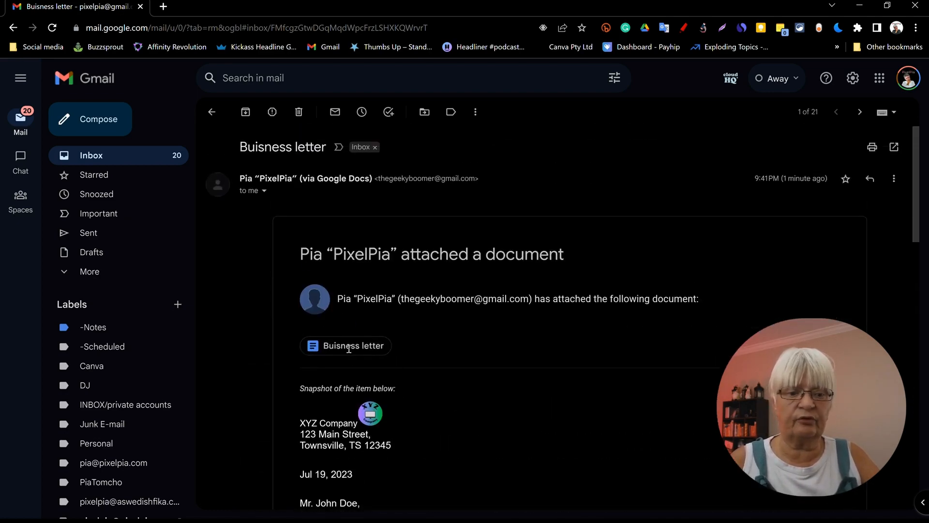
click(348, 346)
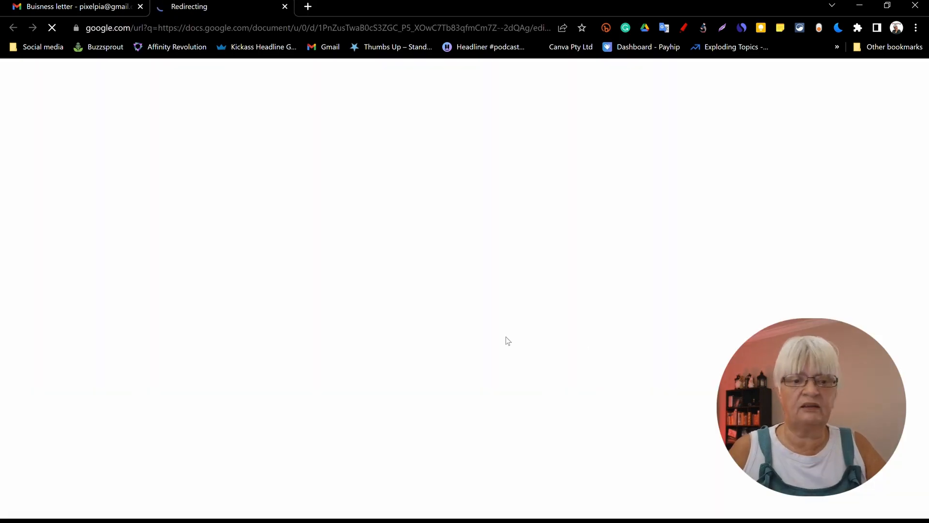